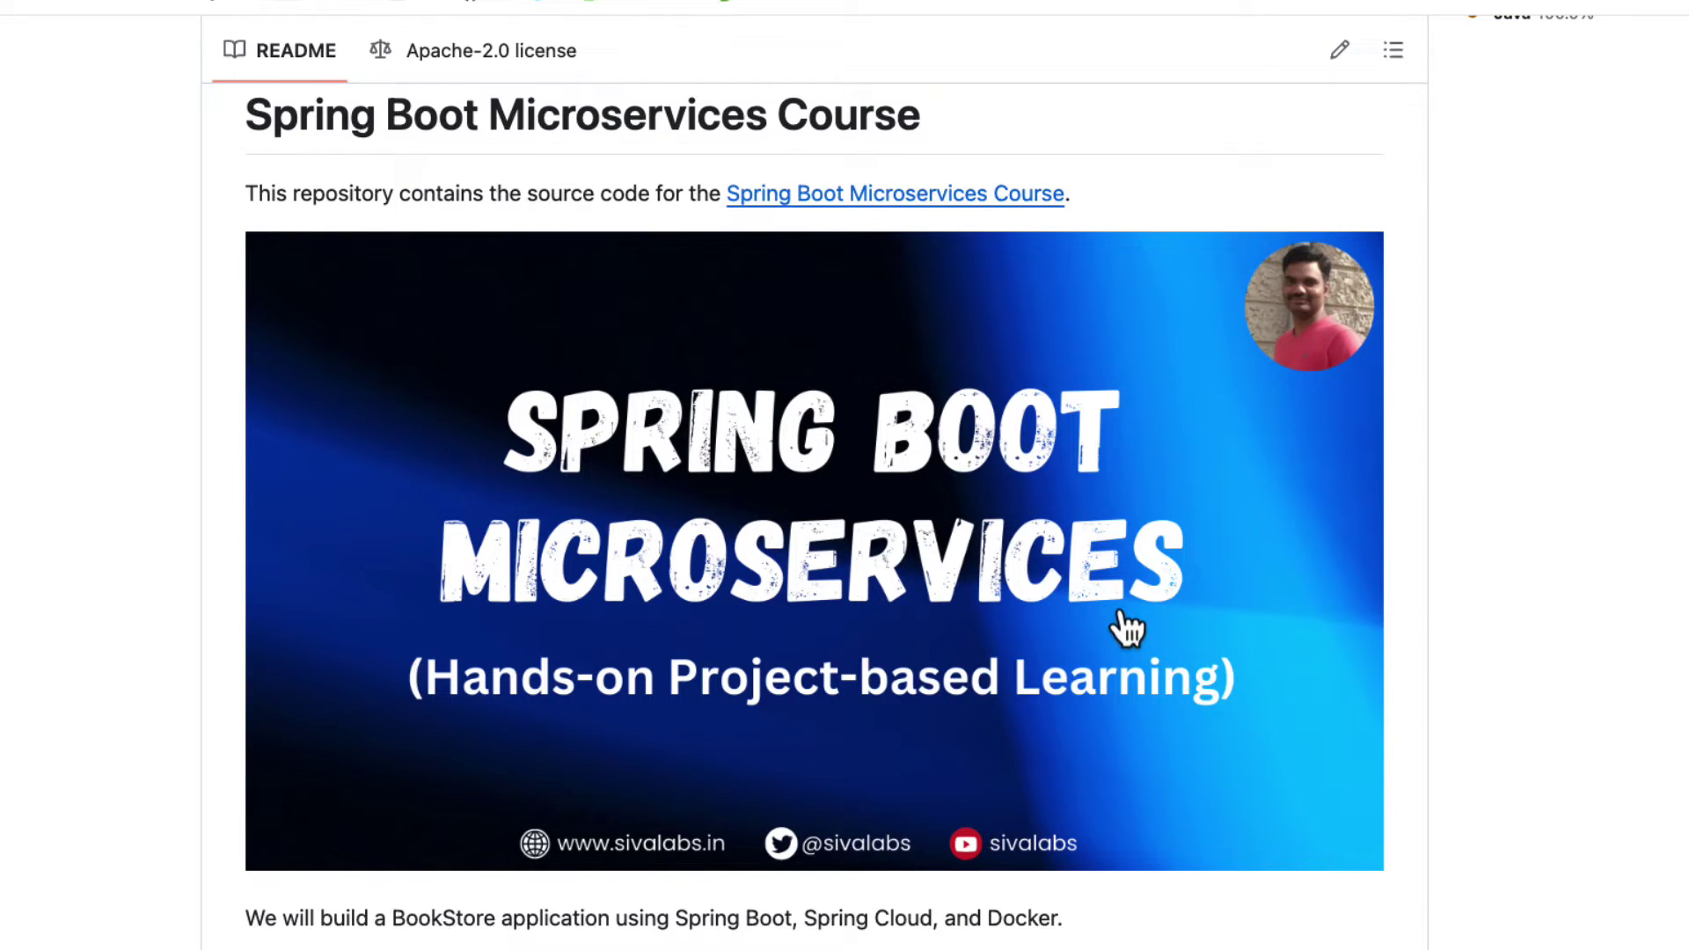
pyautogui.scroll(-5, 1011, 648)
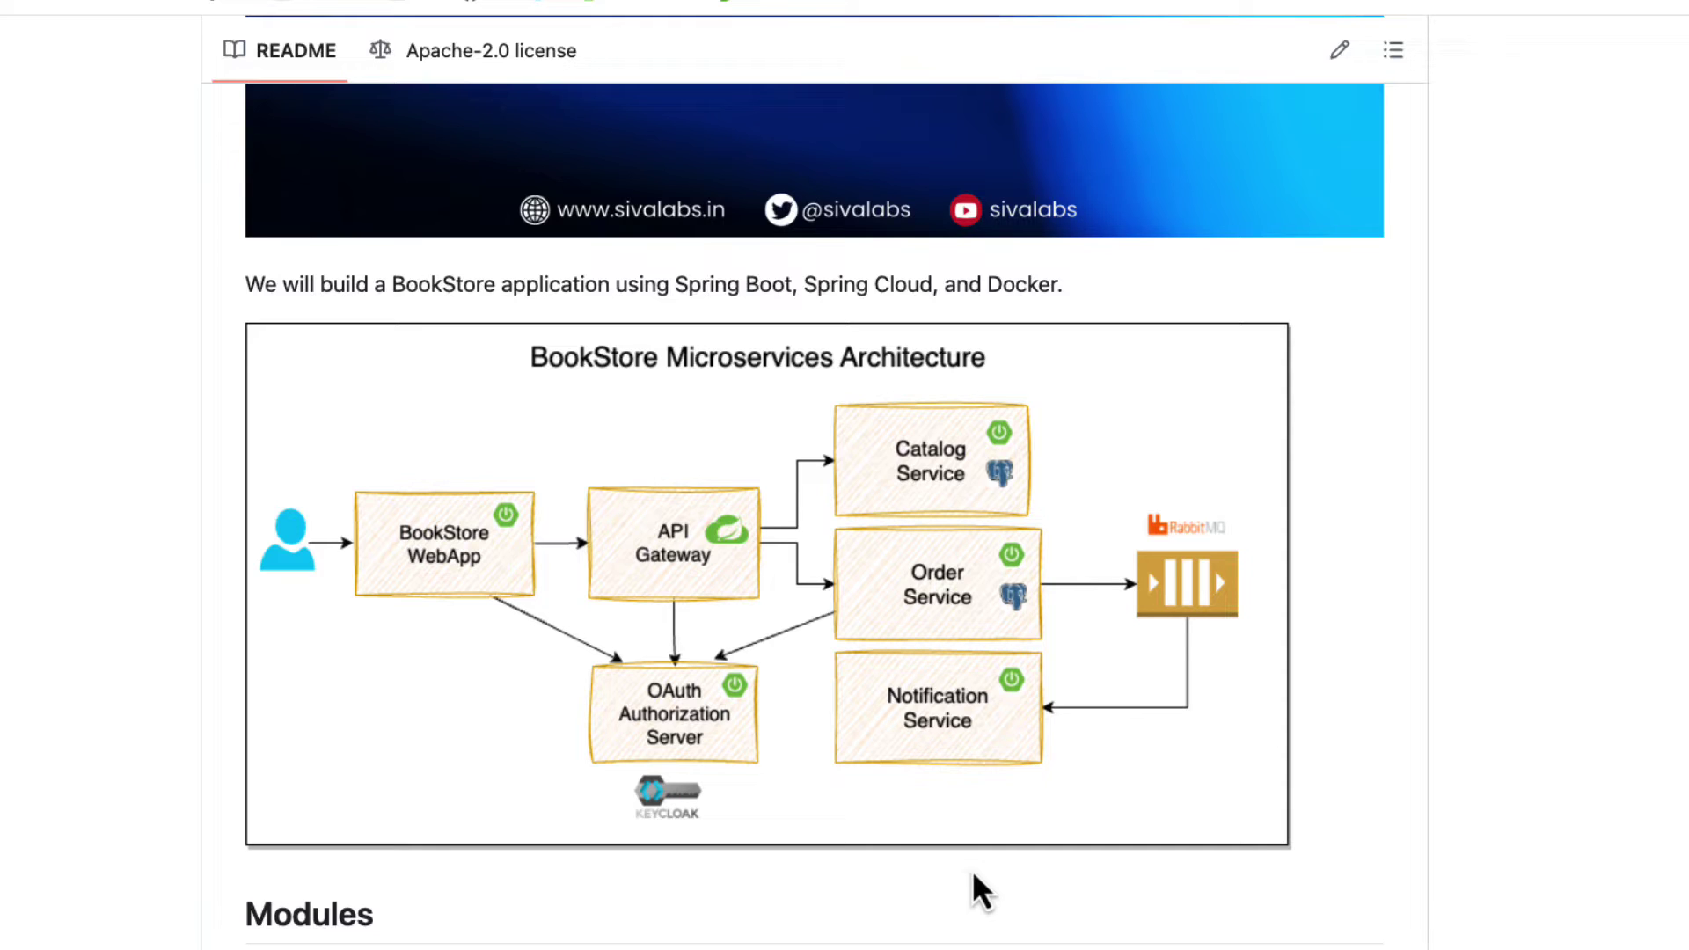
pyautogui.scroll(-3, 957, 865)
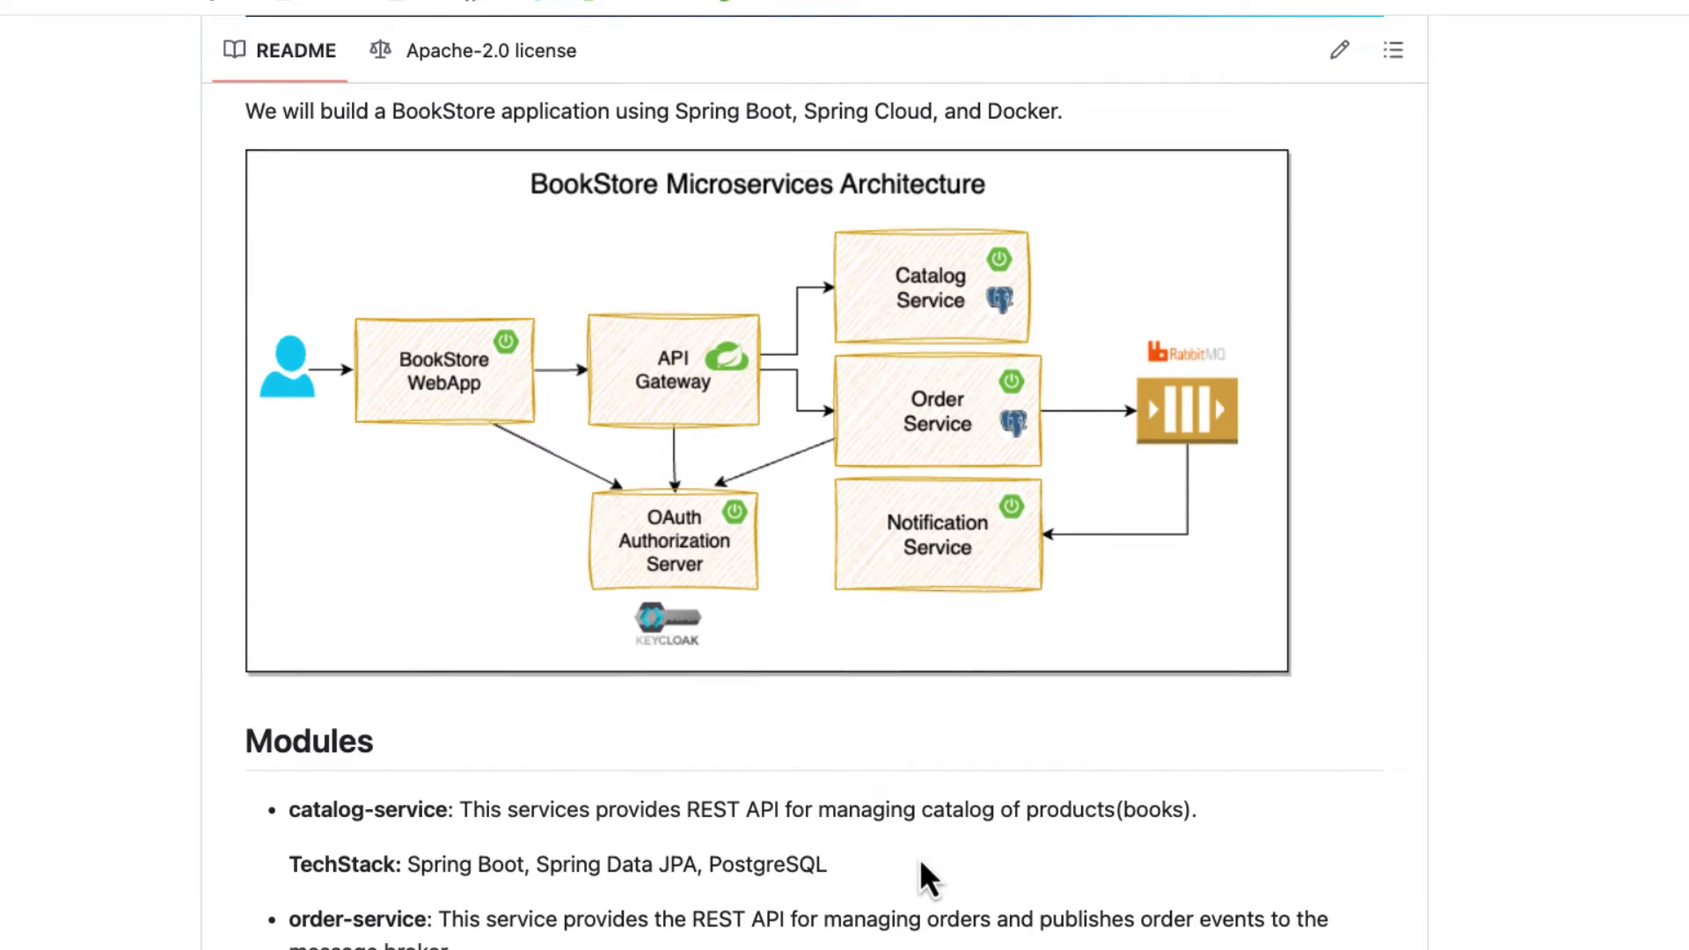
pyautogui.scroll(-2, 921, 866)
pyautogui.scroll(-3, 883, 867)
pyautogui.scroll(-4, 878, 856)
pyautogui.scroll(-1, 845, 804)
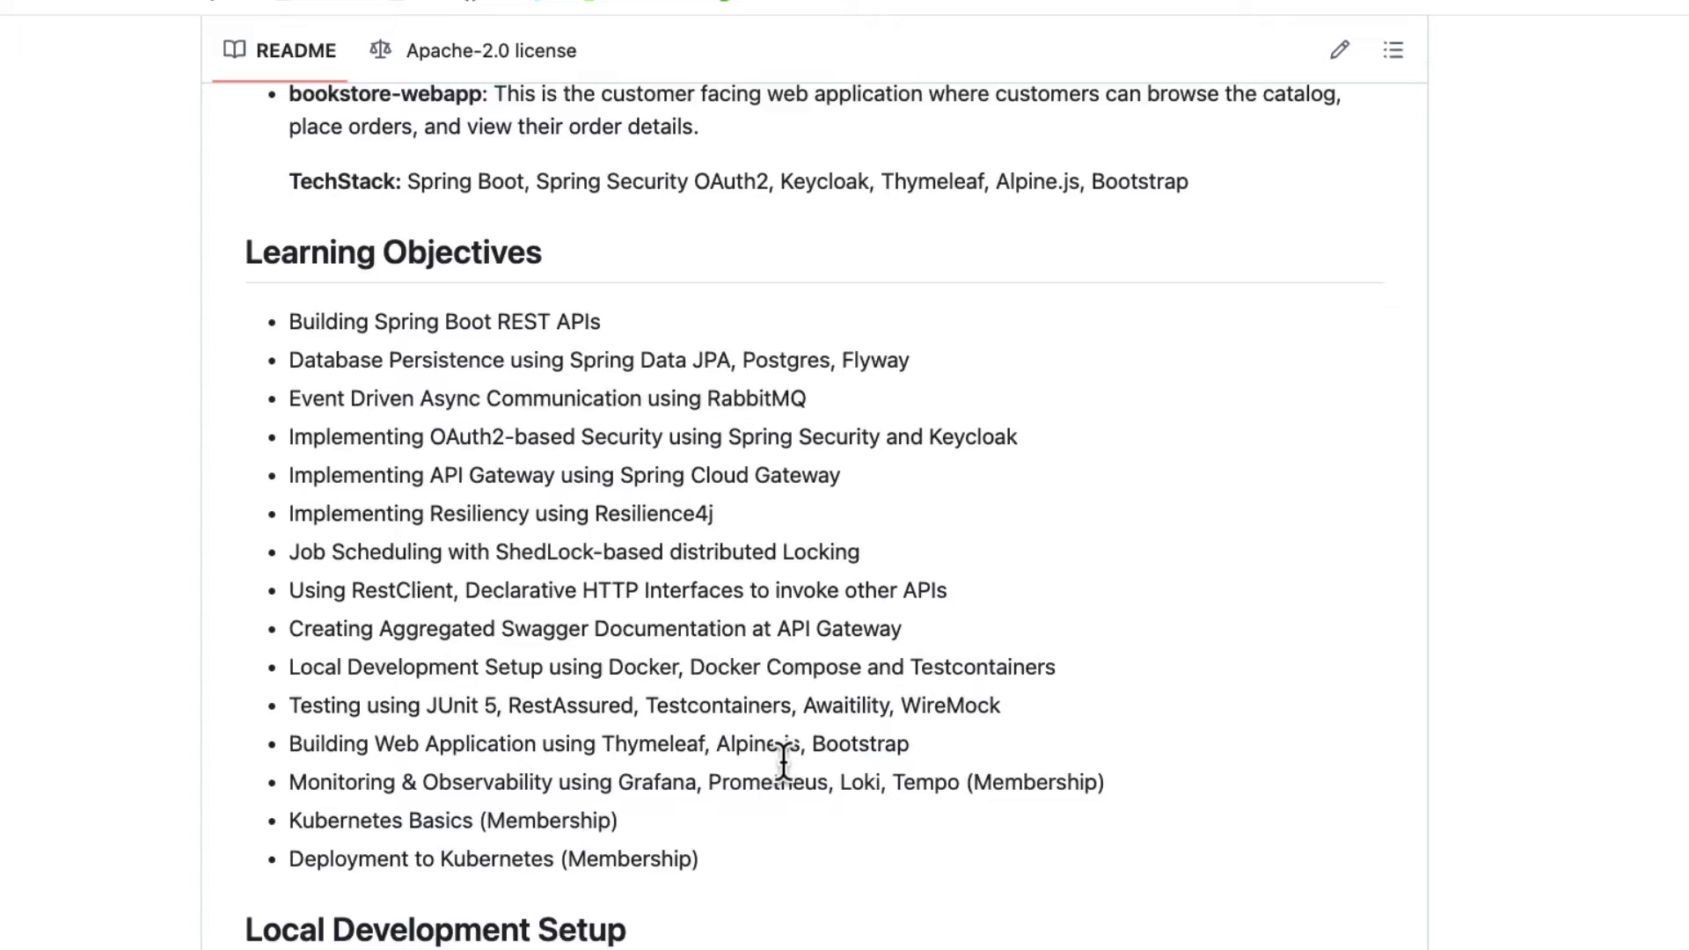
pyautogui.scroll(-1, 765, 745)
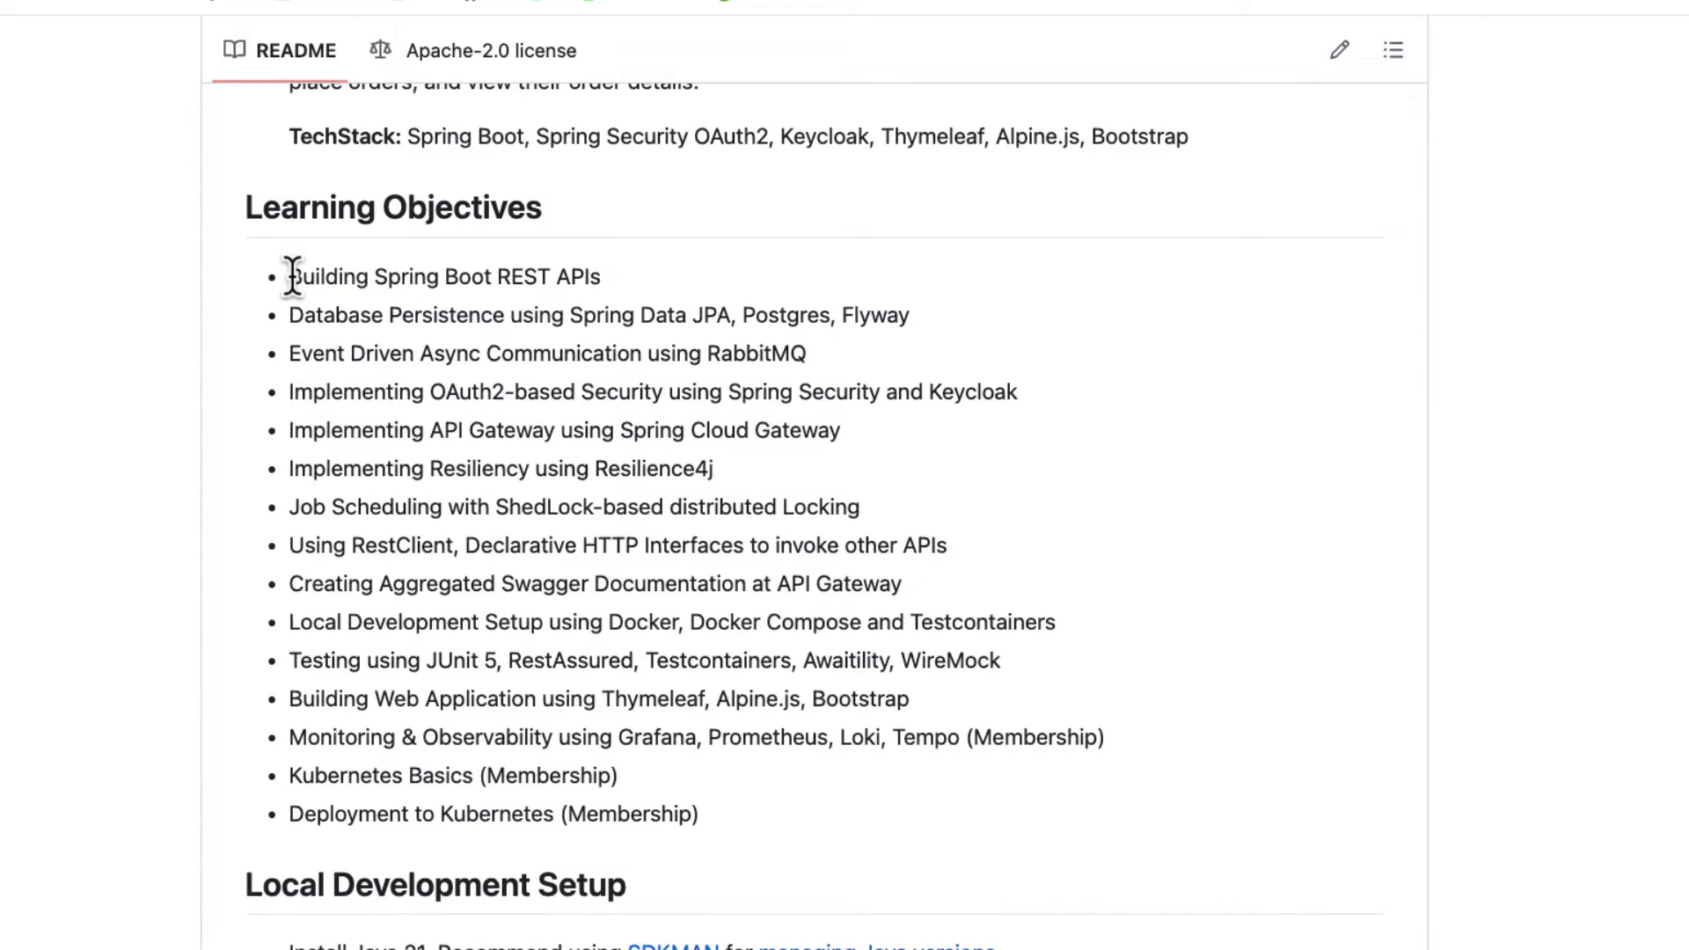
# Highlight the first thirteen learning objectives and the two Kubernetes membership objectives.
pyautogui.moveTo(294, 276)
pyautogui.mouseDown()
pyautogui.moveTo(723, 663)
pyautogui.moveTo(1121, 753)
pyautogui.mouseUp()
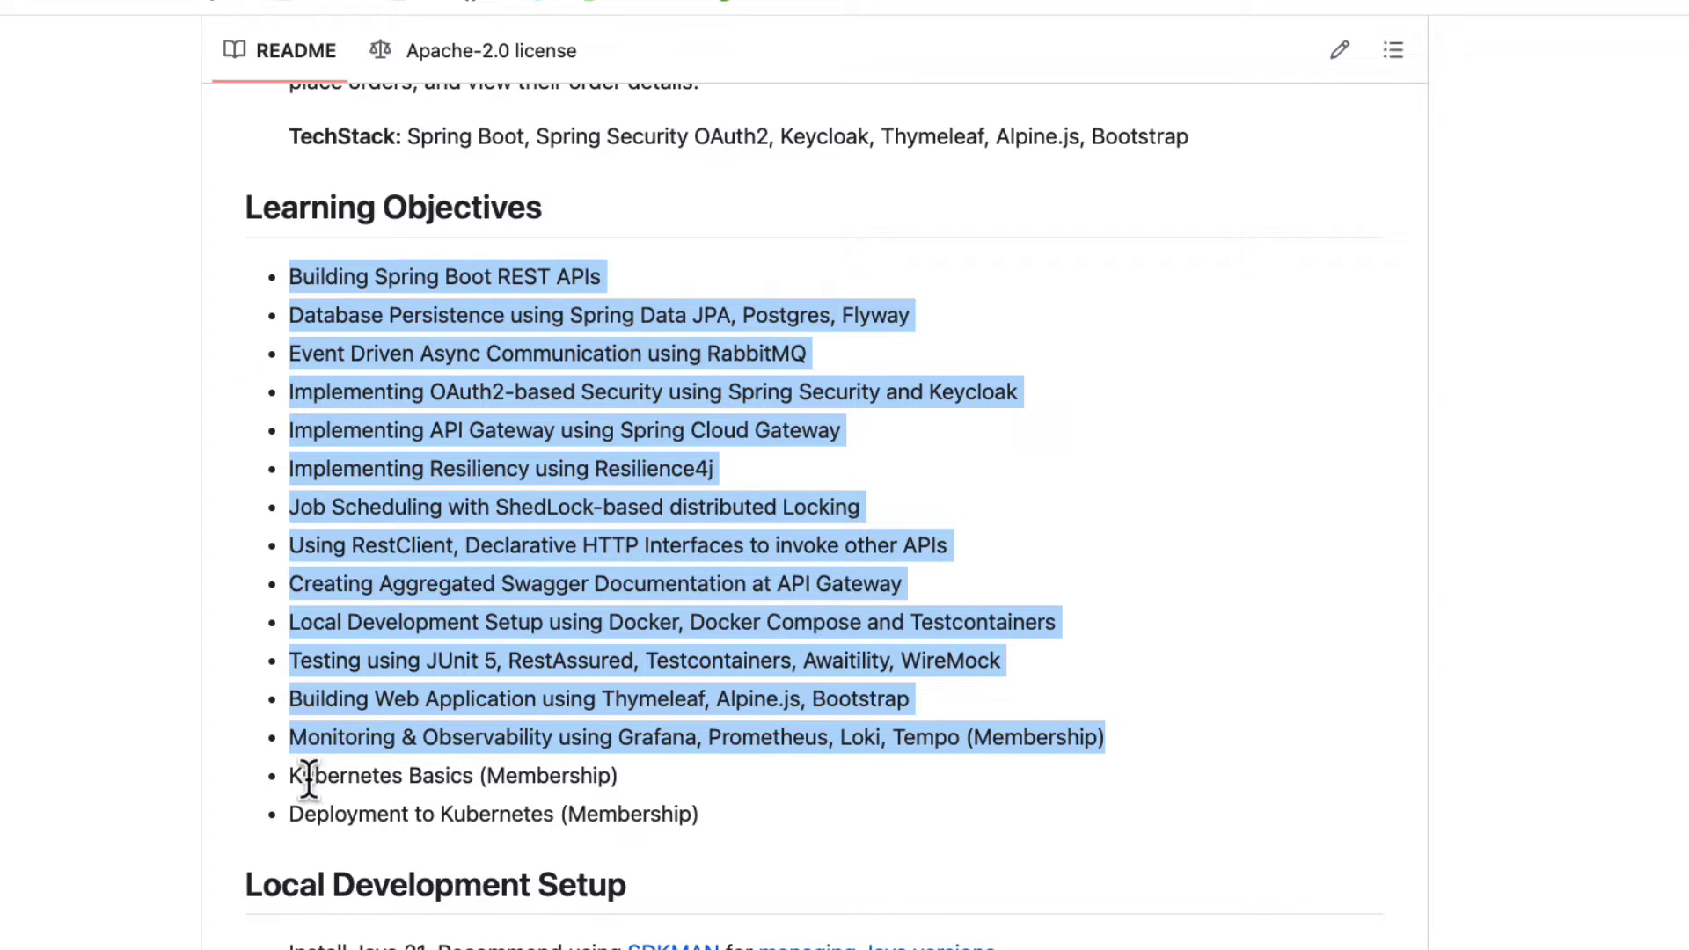
pyautogui.moveTo(289, 778); pyautogui.dragTo(619, 832)
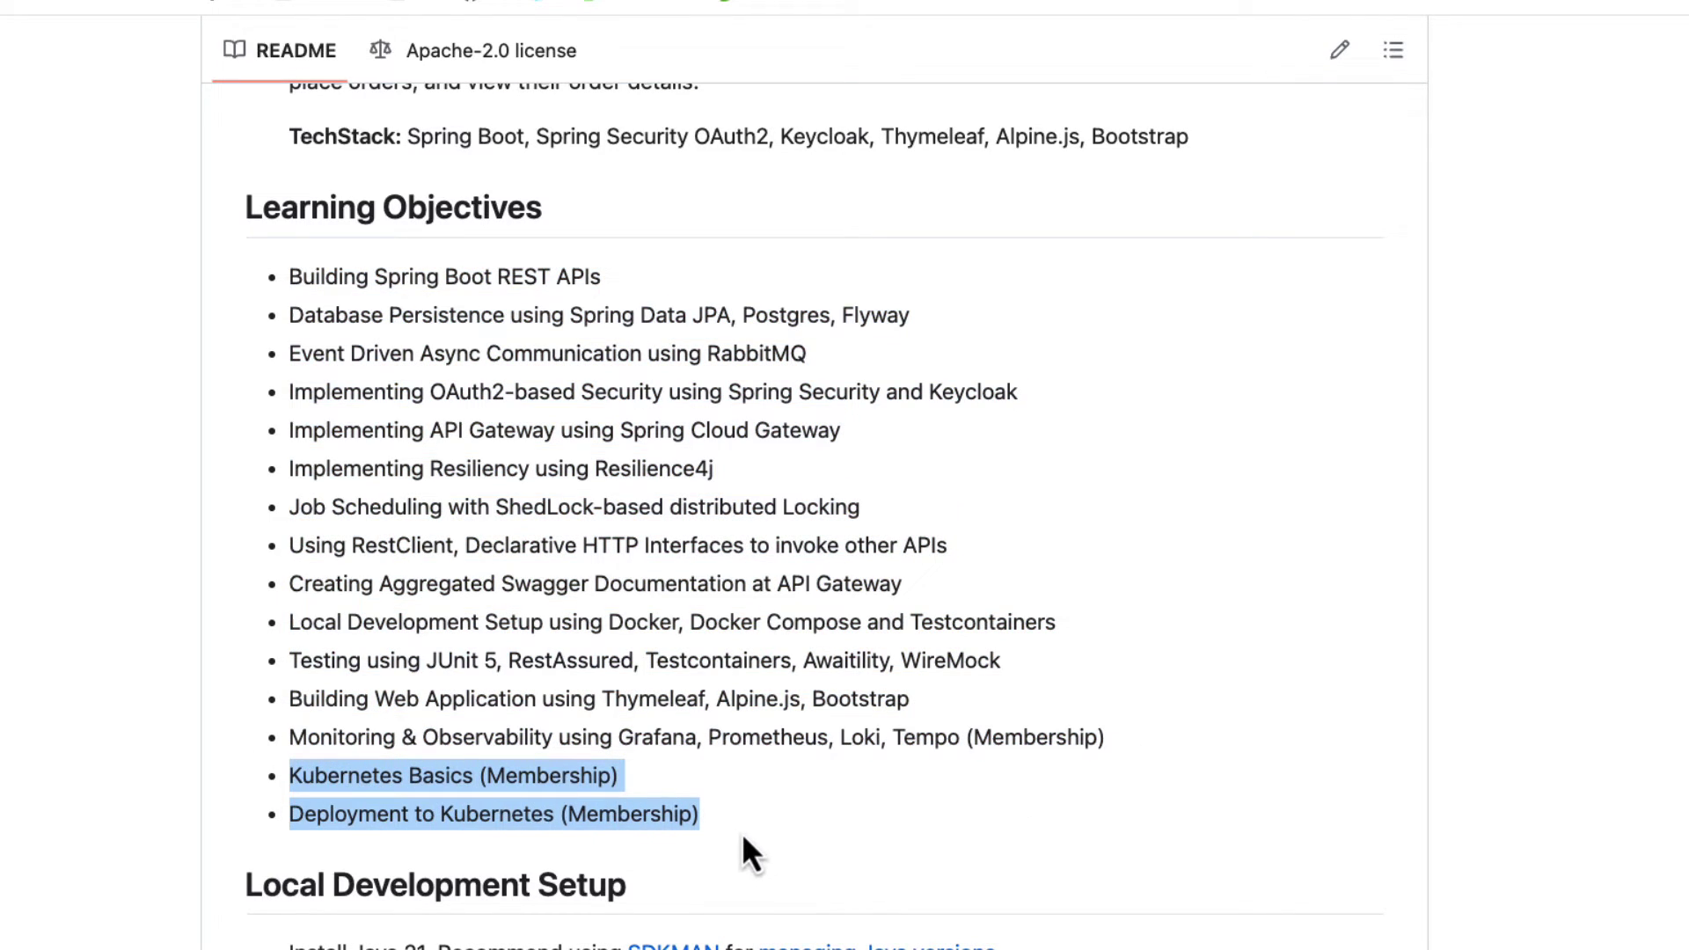
pyautogui.scroll(-2, 759, 815)
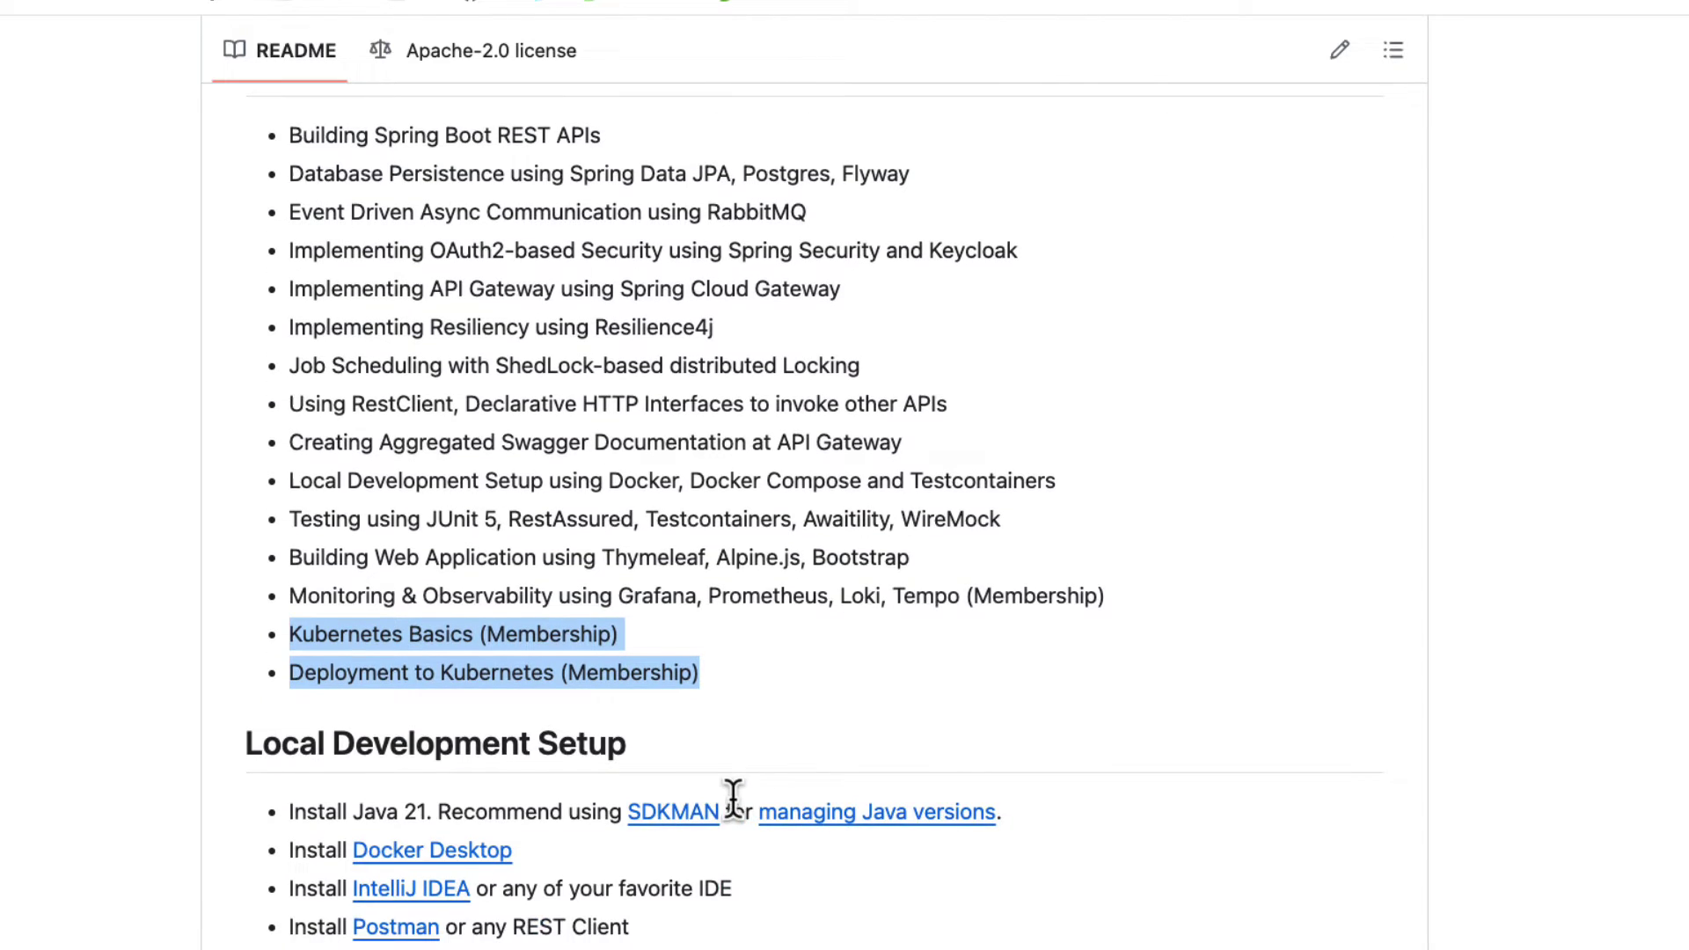
pyautogui.scroll(-3, 701, 809)
pyautogui.scroll(-4, 646, 786)
pyautogui.scroll(-3, 660, 726)
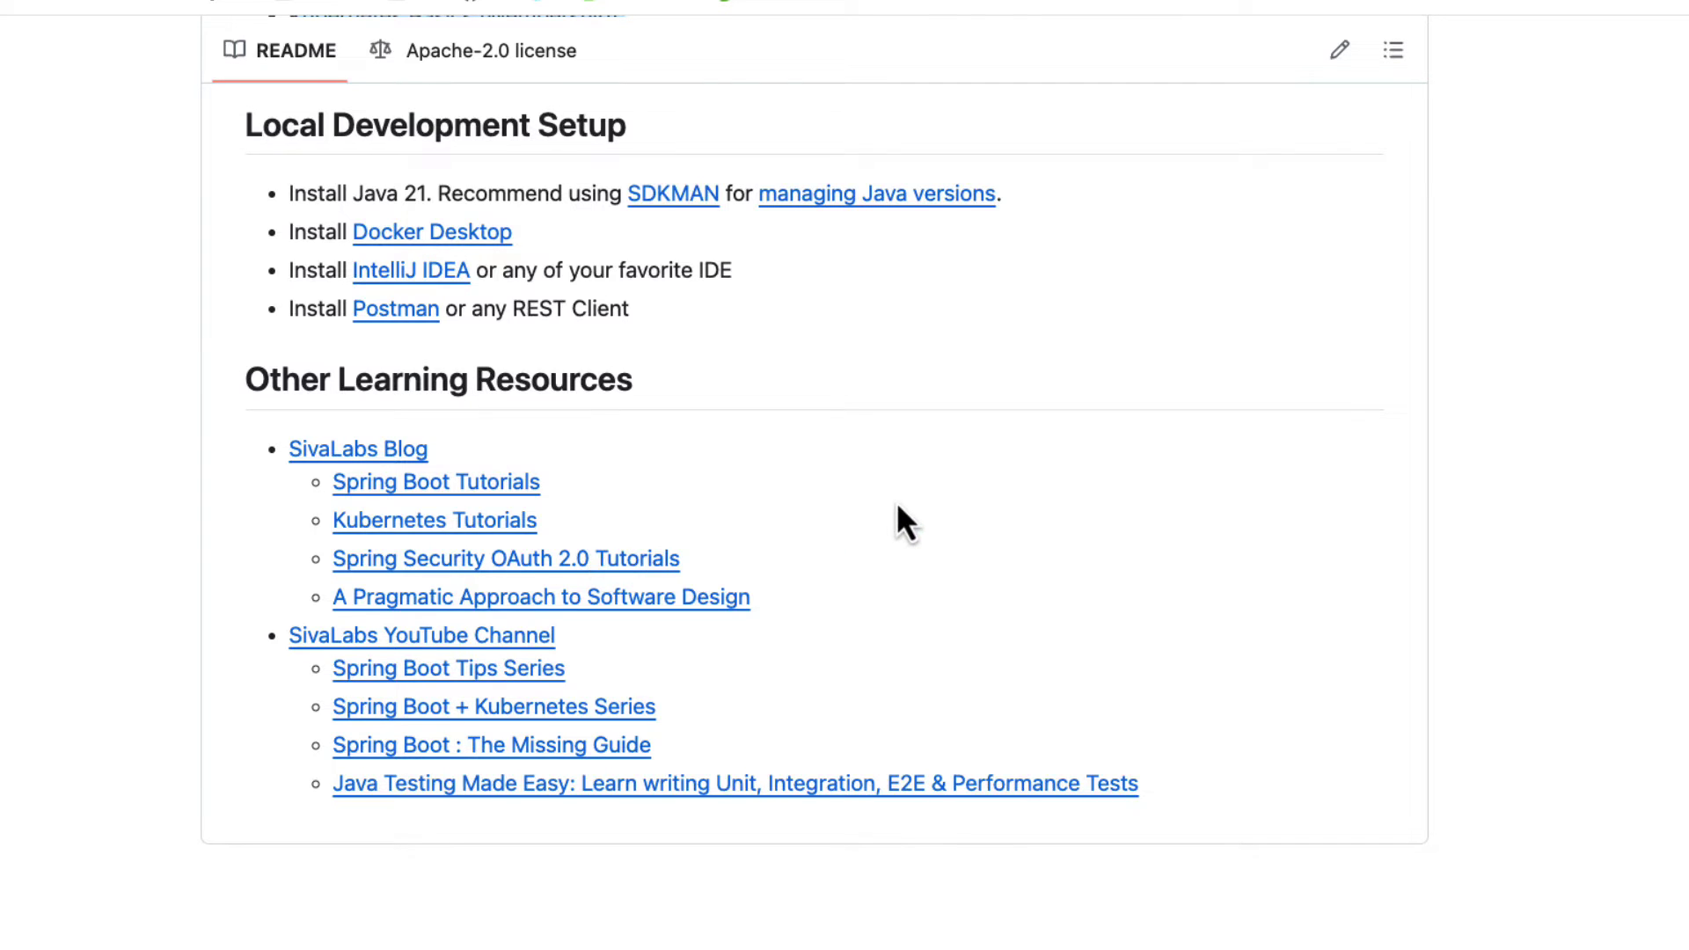
pyautogui.scroll(10, 898, 519)
pyautogui.scroll(5, 905, 555)
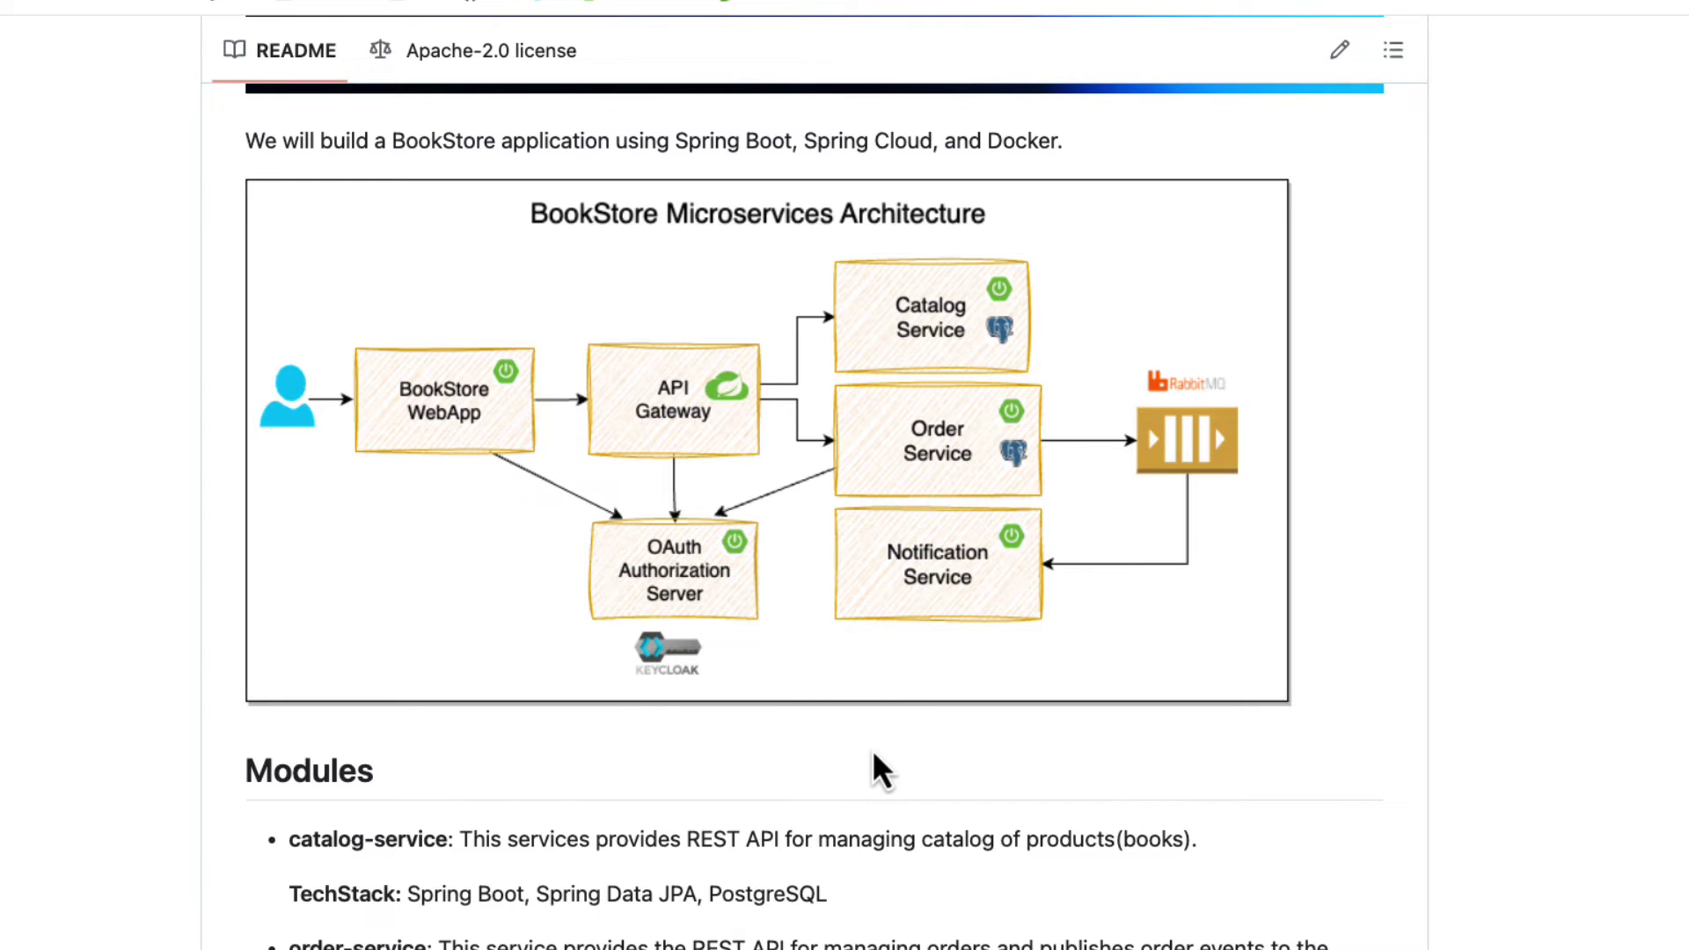
pyautogui.scroll(-2, 873, 759)
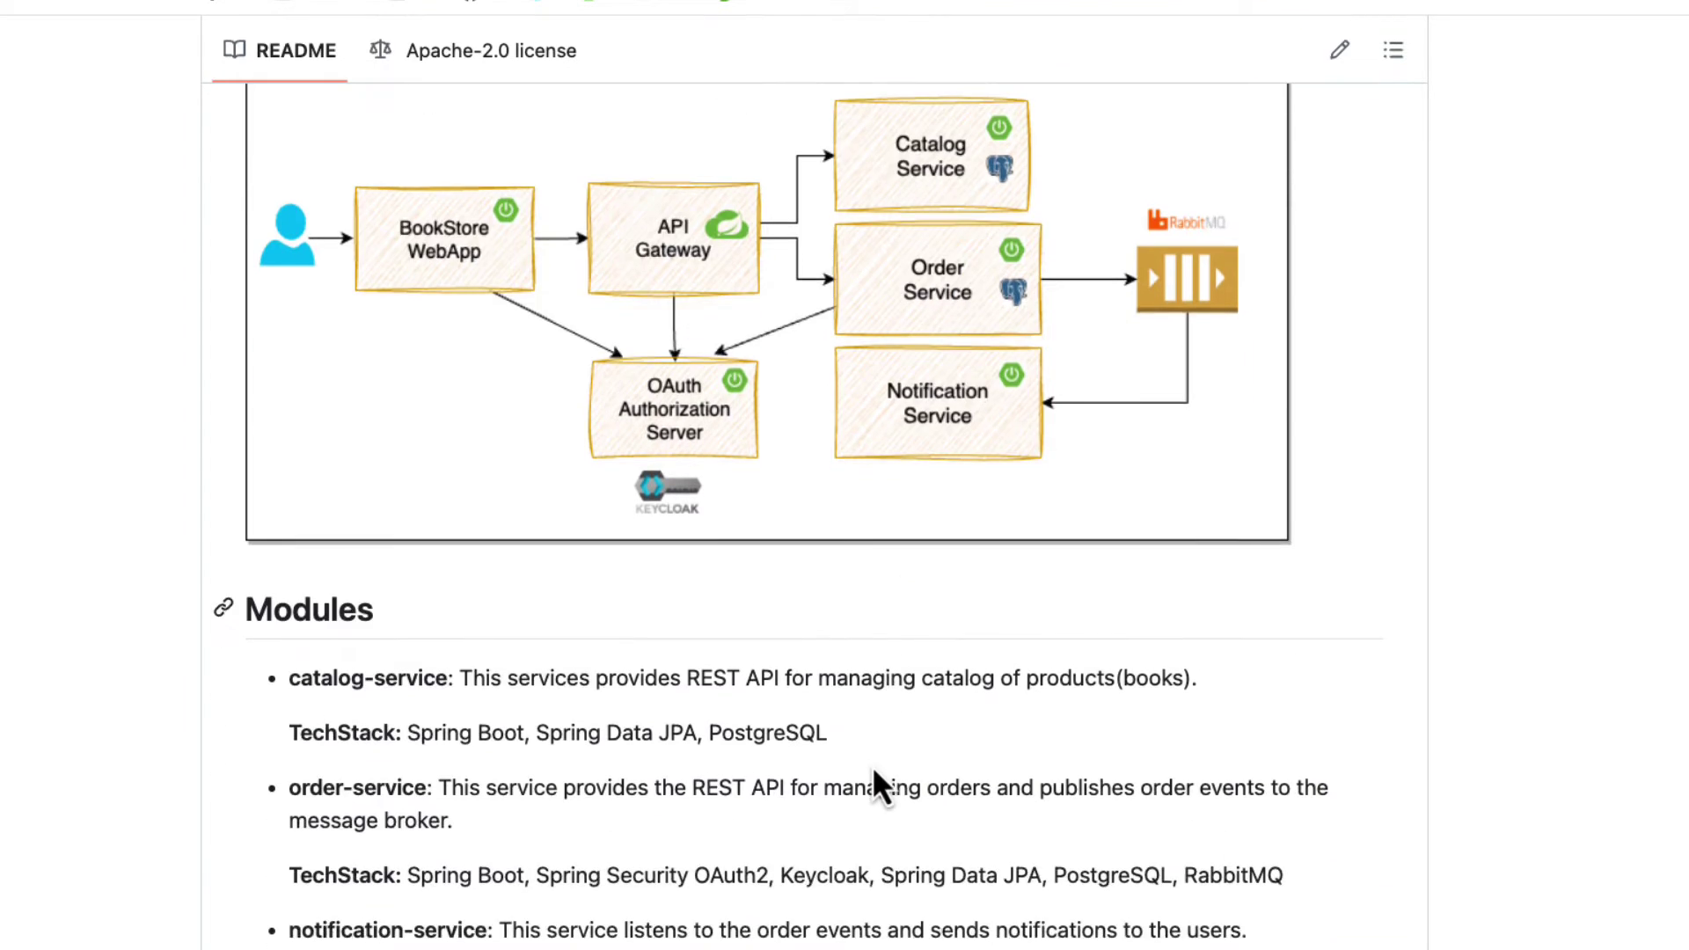
pyautogui.scroll(-5, 864, 765)
pyautogui.scroll(-5, 845, 778)
pyautogui.scroll(-3, 822, 779)
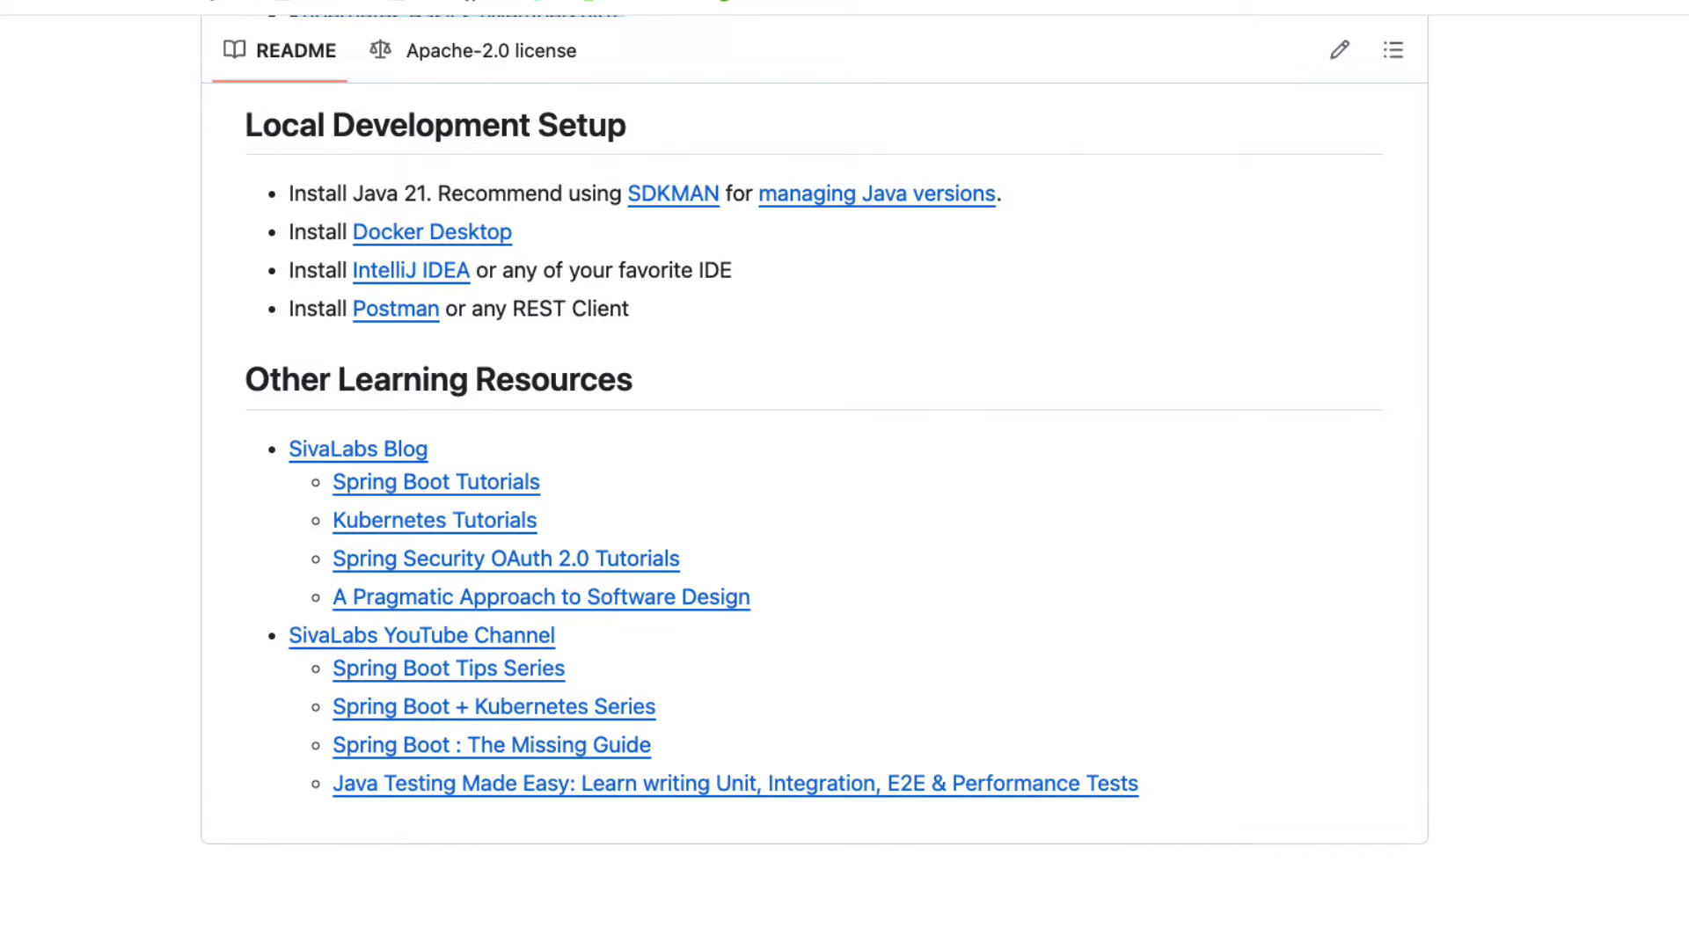
pyautogui.scroll(-3, 923, 462)
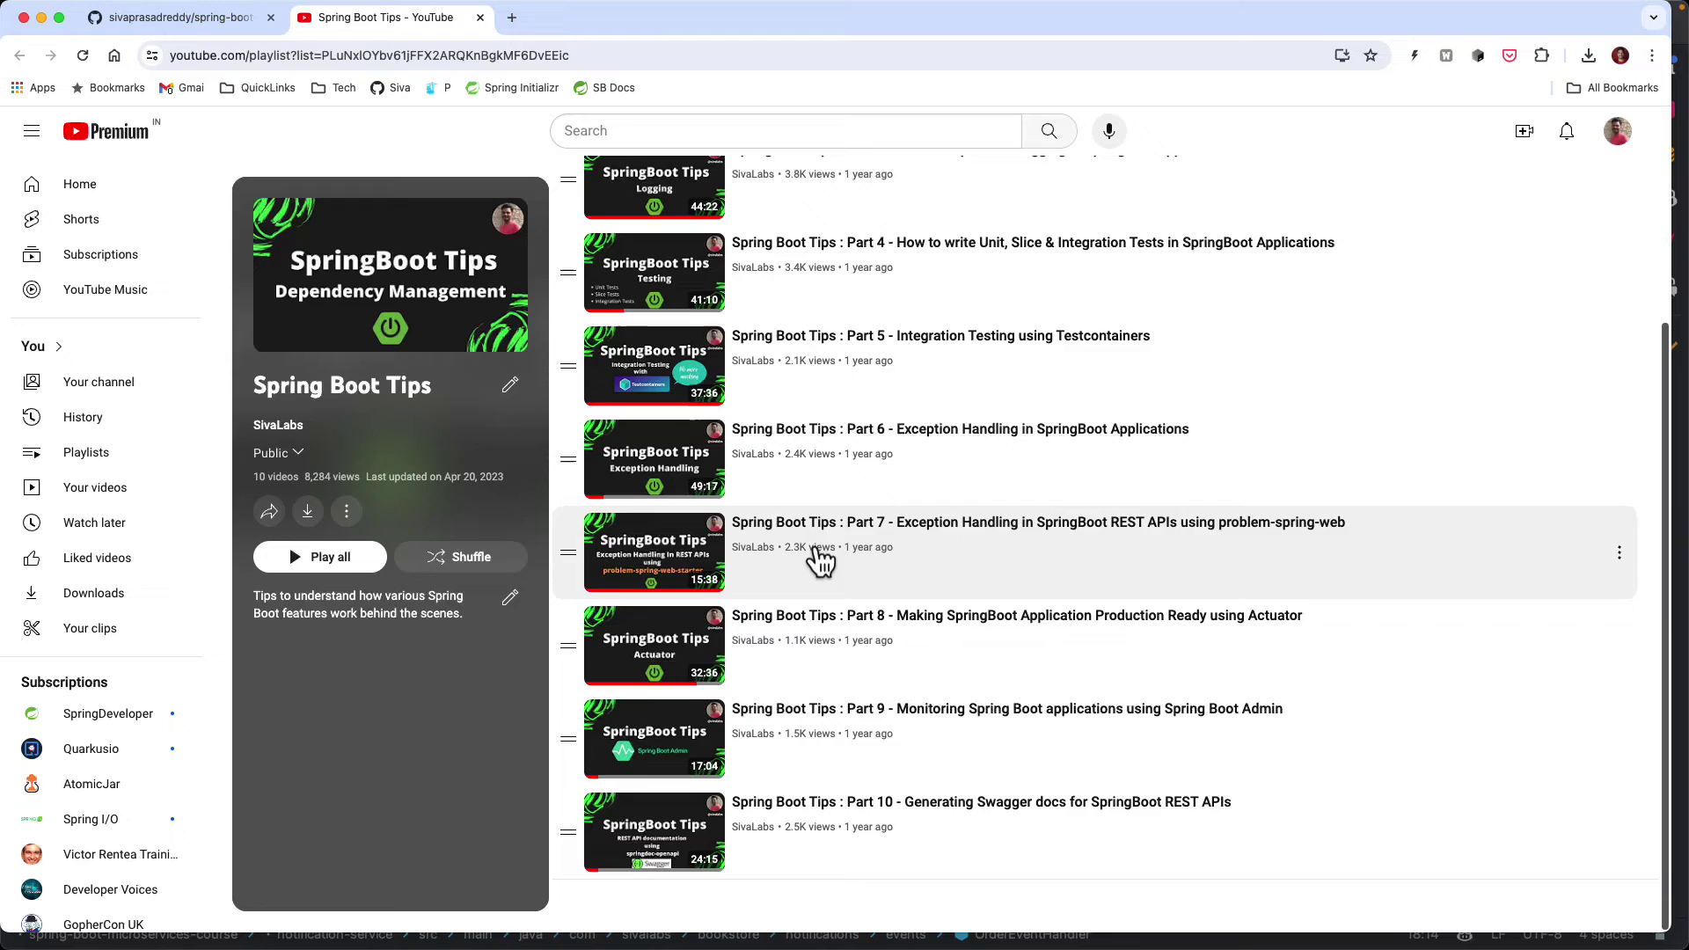
pyautogui.scroll(1, 824, 554)
pyautogui.scroll(2, 829, 551)
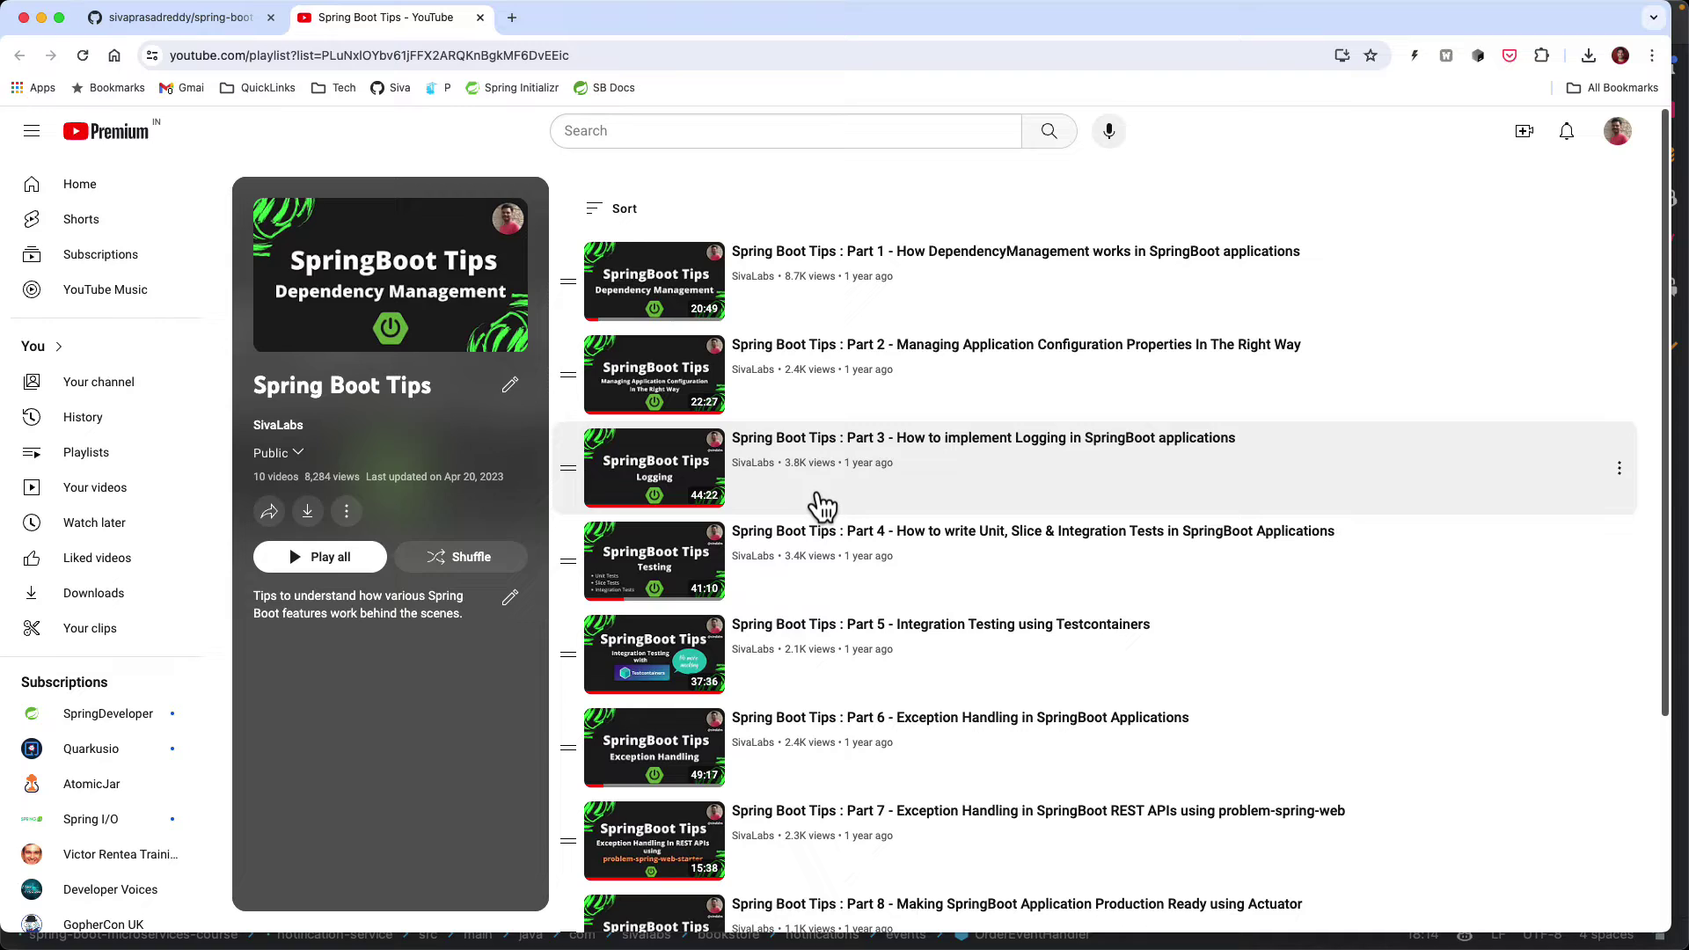
# Return from the ten-video Spring Boot Tips playlist to the GitHub README tab.
pyautogui.click(210, 18)
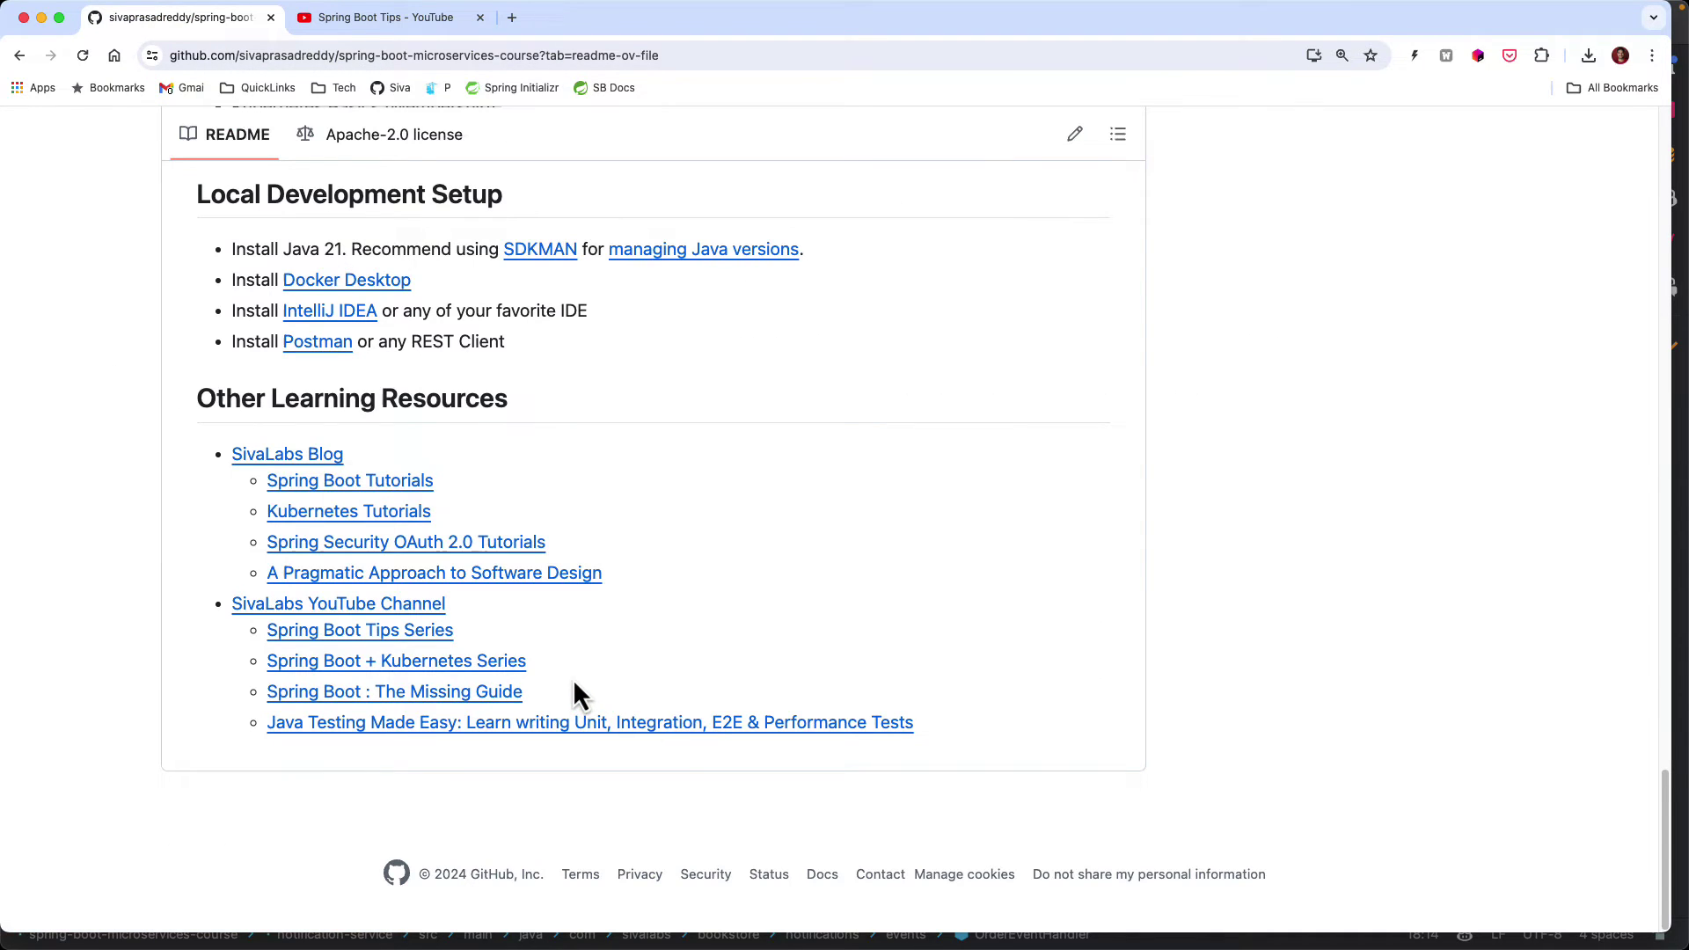
# Open the Spring Boot + Kubernetes Series playlist in a new tab, then return to the README.
pyautogui.keyDown('super'); pyautogui.click(449, 676); pyautogui.keyUp('super')
pyautogui.click(620, 22)
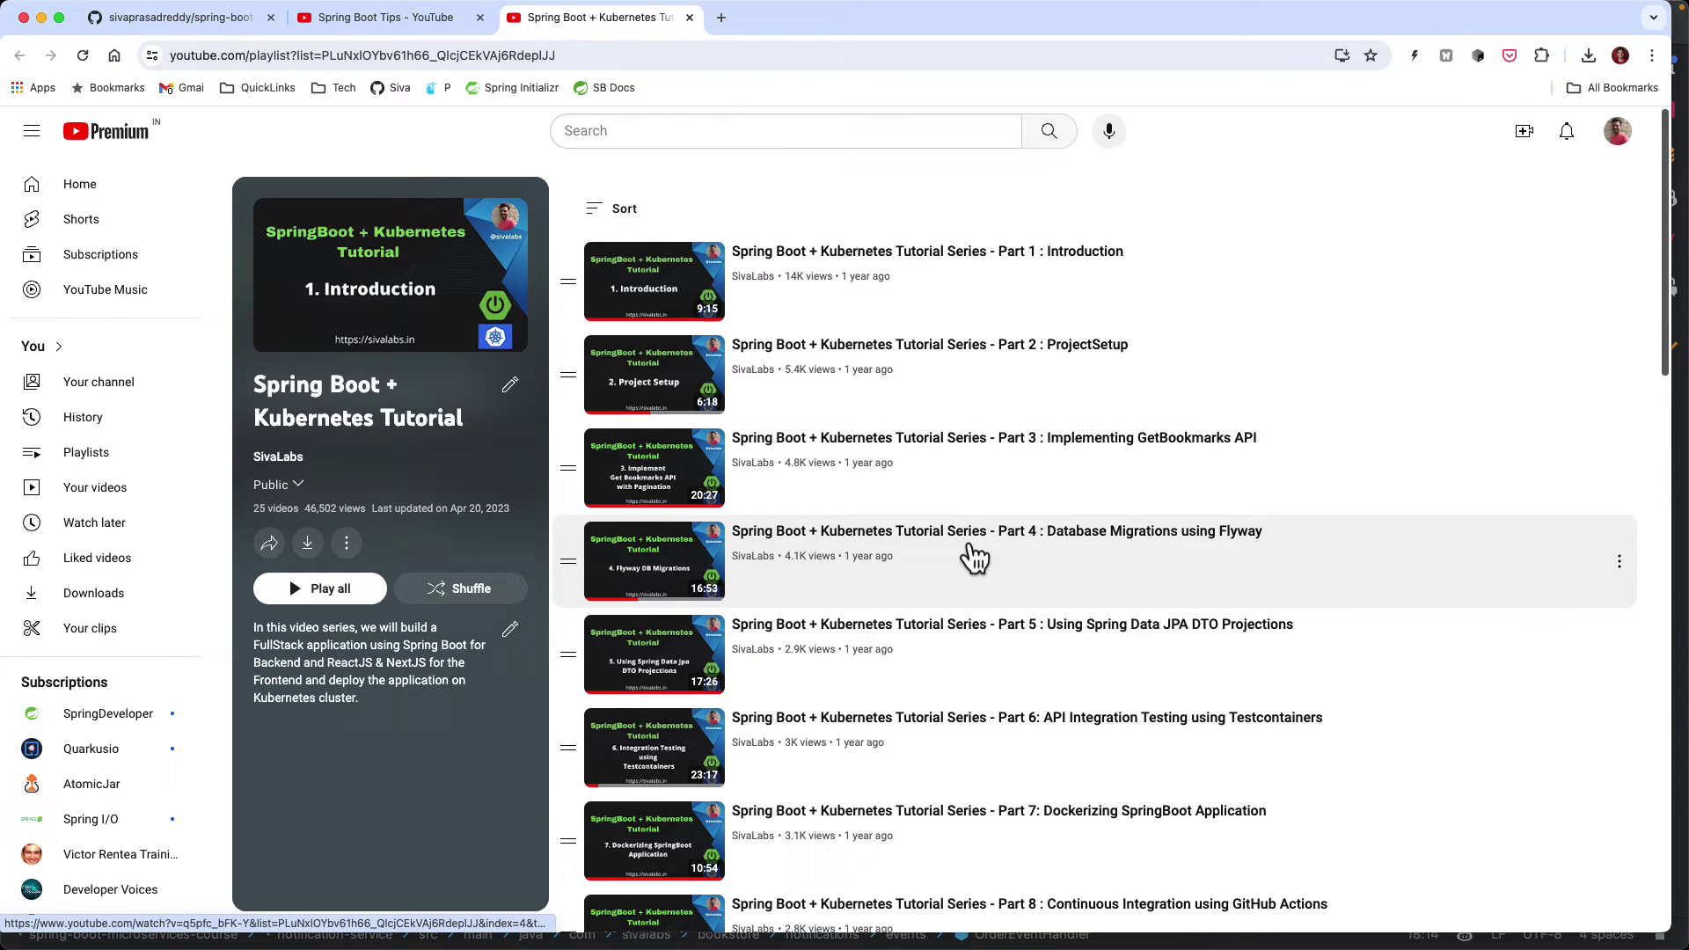
pyautogui.scroll(-1, 975, 562)
pyautogui.scroll(-3, 978, 565)
pyautogui.scroll(-1, 983, 580)
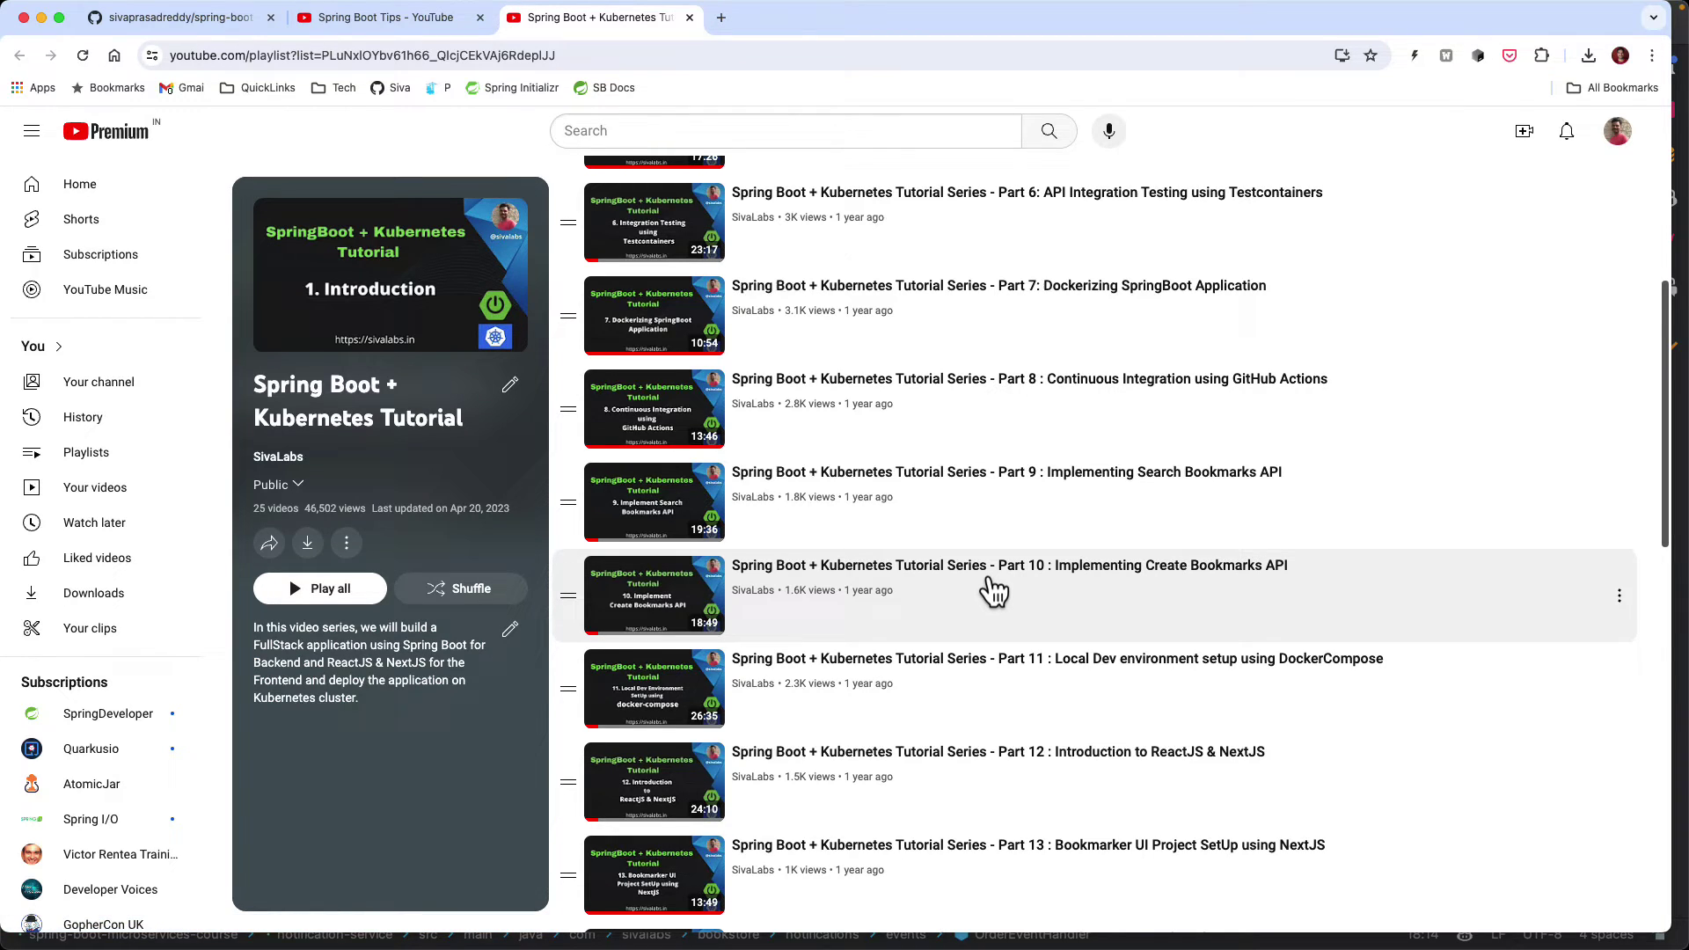
pyautogui.scroll(1, 1035, 545)
pyautogui.scroll(2, 1038, 529)
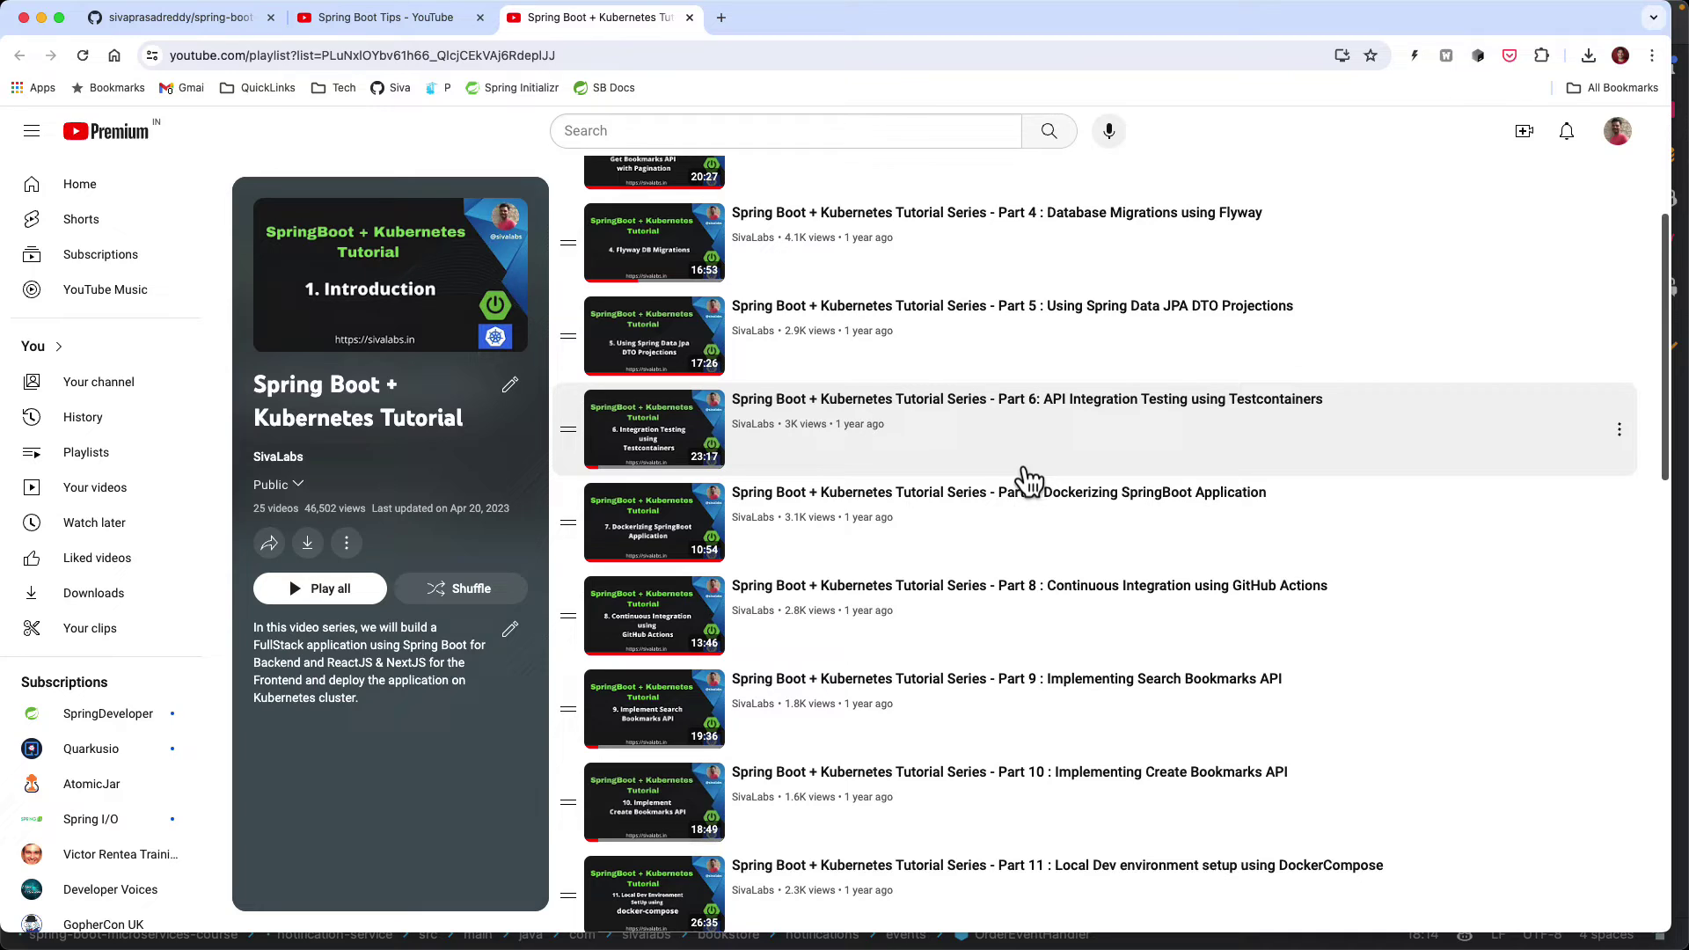
pyautogui.scroll(-1, 976, 483)
pyautogui.scroll(-4, 984, 528)
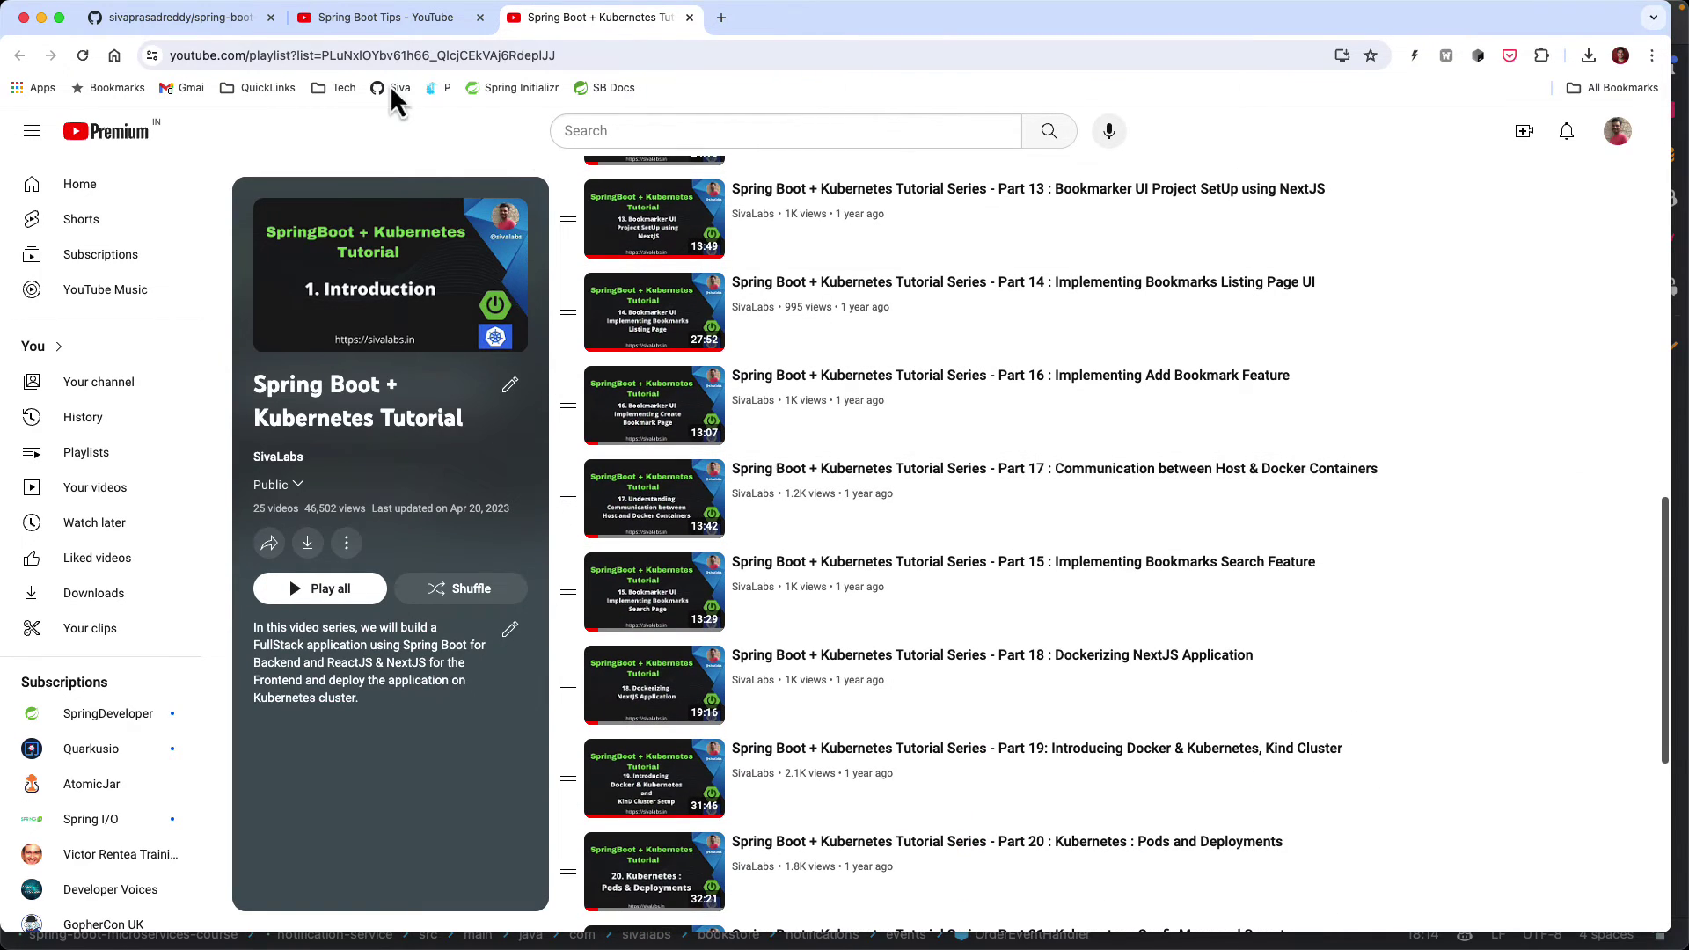
pyautogui.click(217, 22)
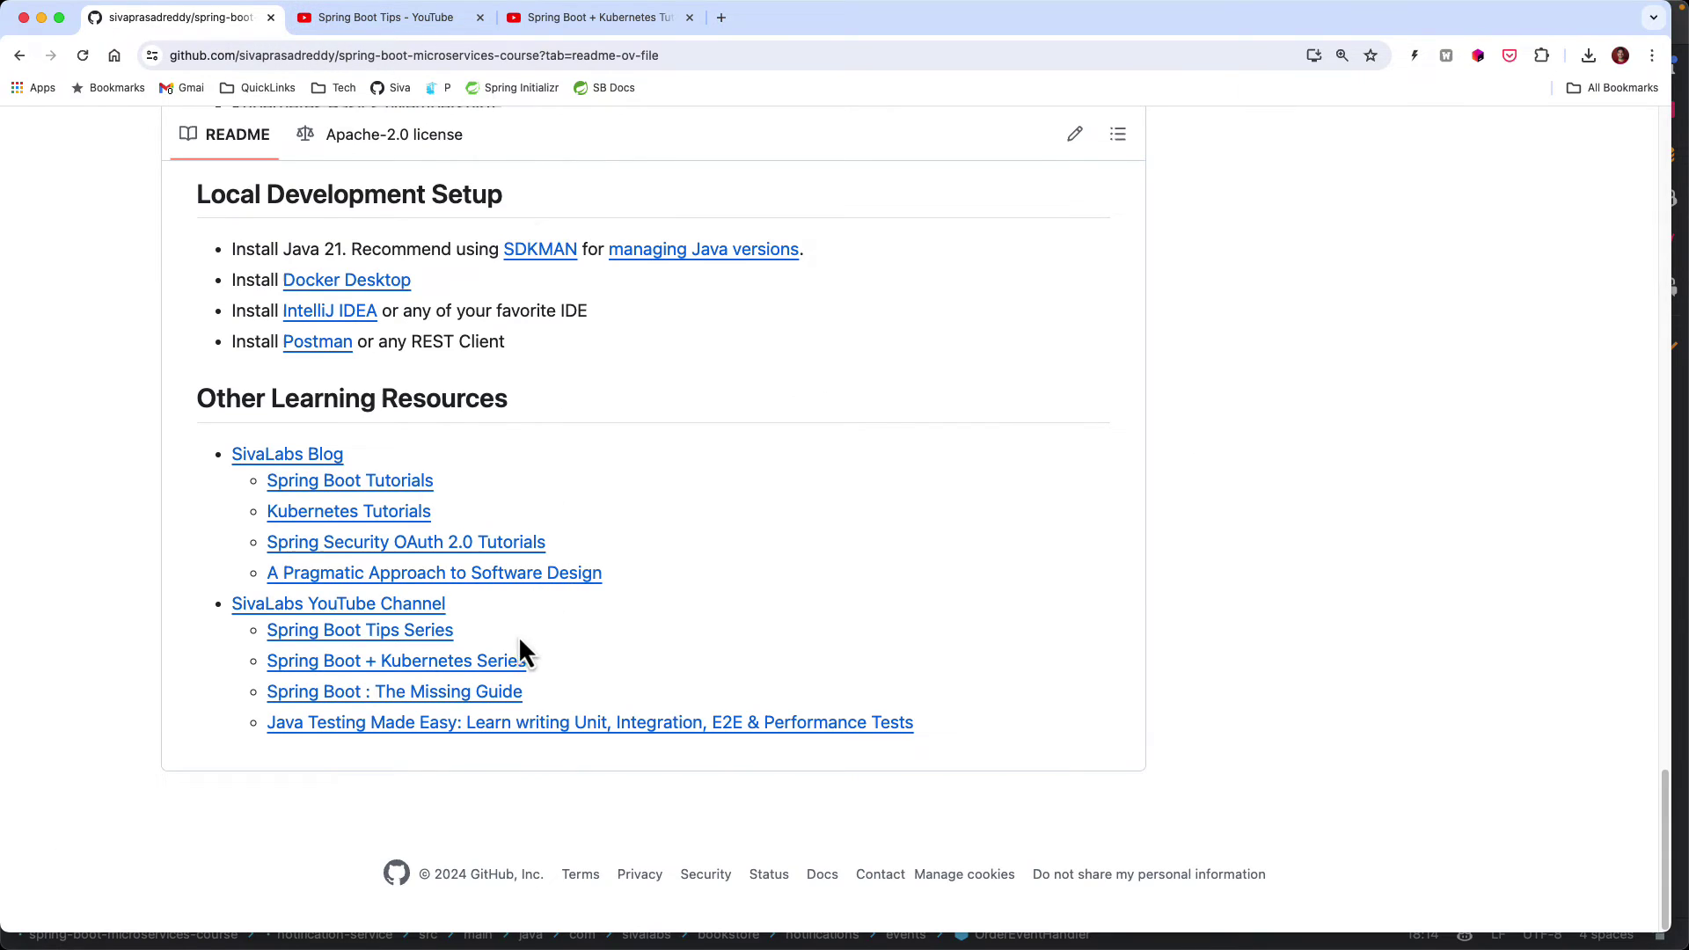
# Open the 'Spring Boot : The Missing Guide' playlist in a new tab and view it.
pyautogui.keyDown('super'); pyautogui.click(471, 692); pyautogui.keyUp('super')
pyautogui.click(830, 22)
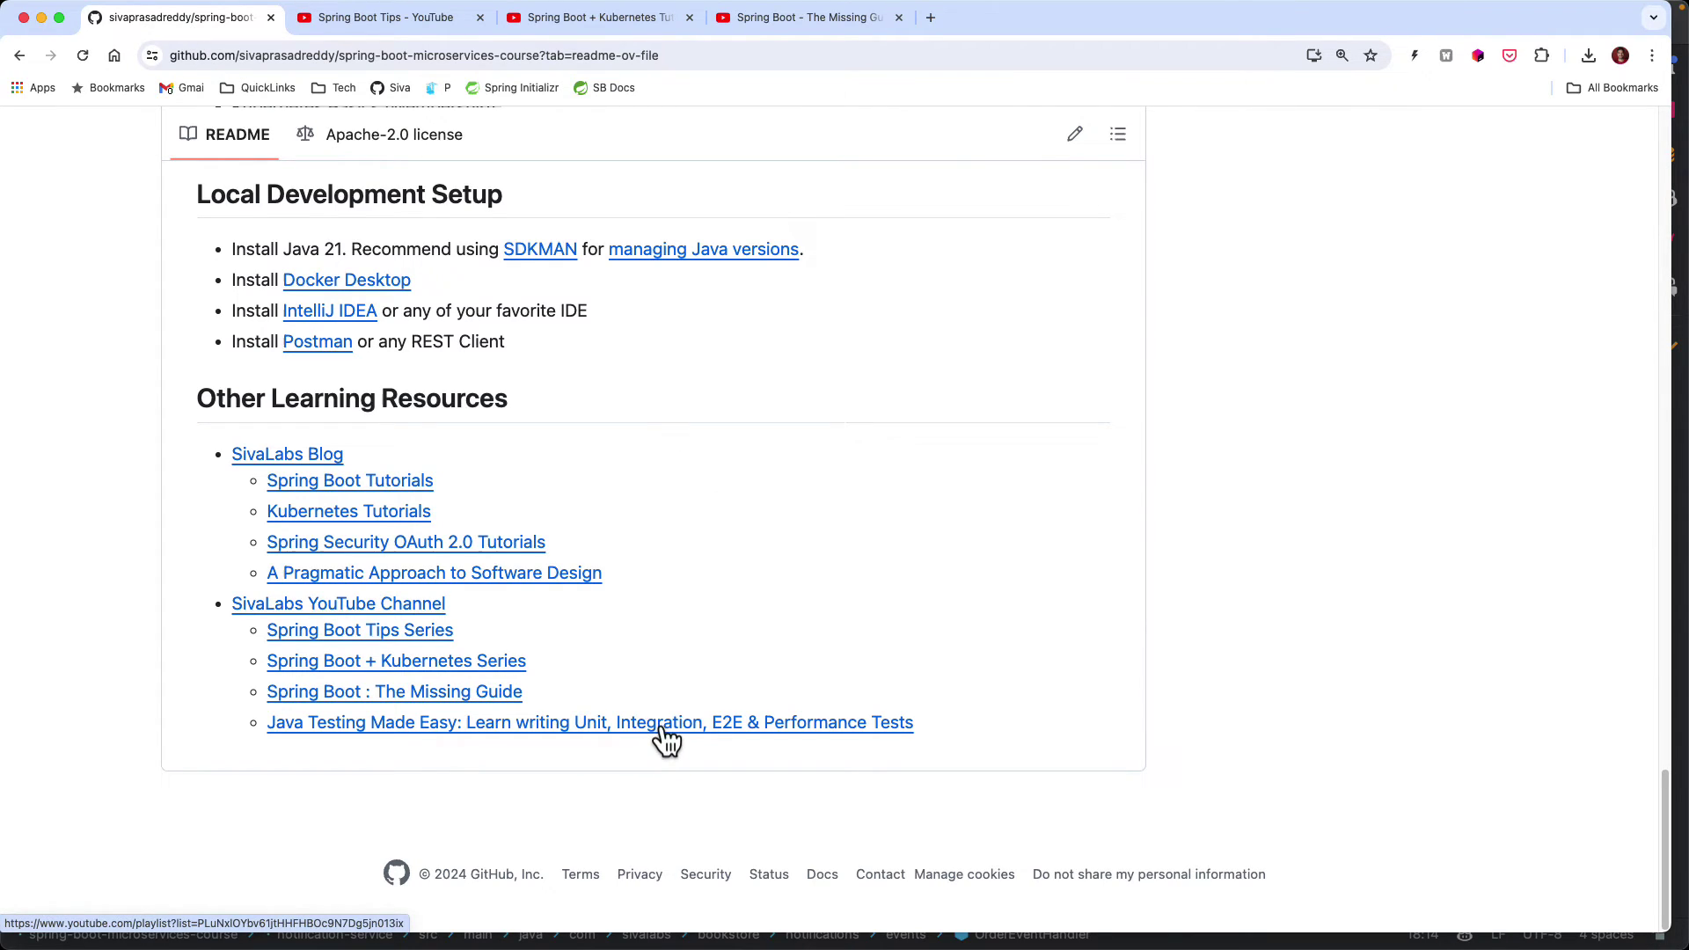
# Open the 'Java Testing Made Easy' playlist in a new tab and view it.
pyautogui.keyDown('super'); pyautogui.click(667, 723); pyautogui.keyUp('super')
pyautogui.click(1015, 21)
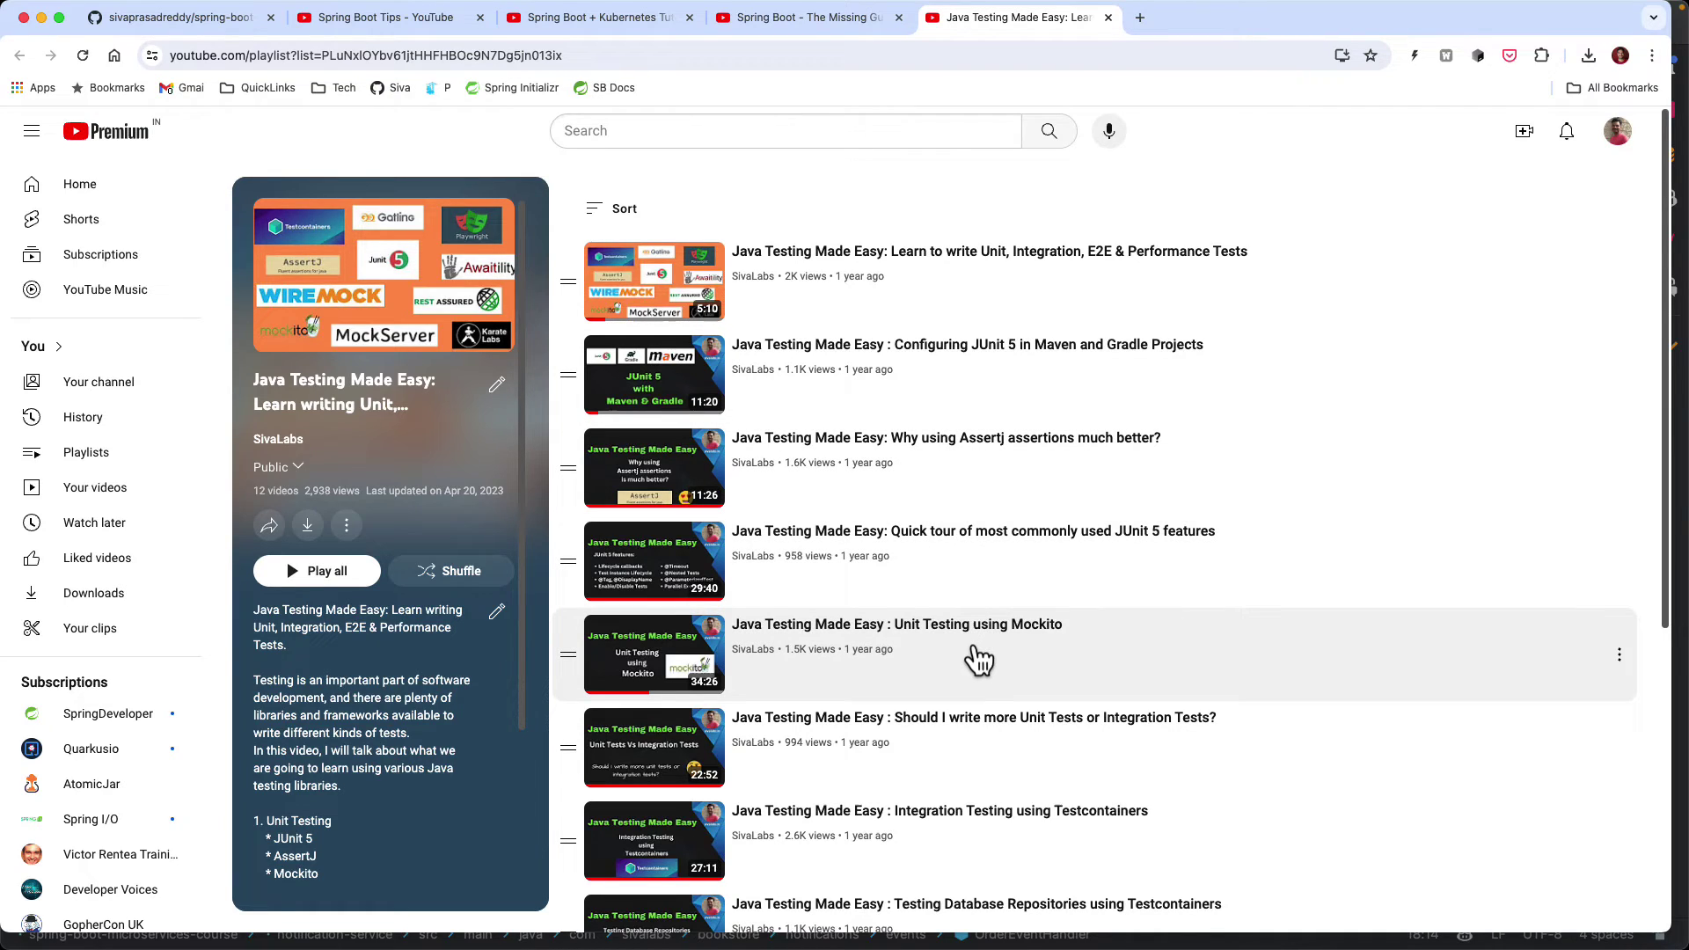
pyautogui.scroll(-1, 1010, 712)
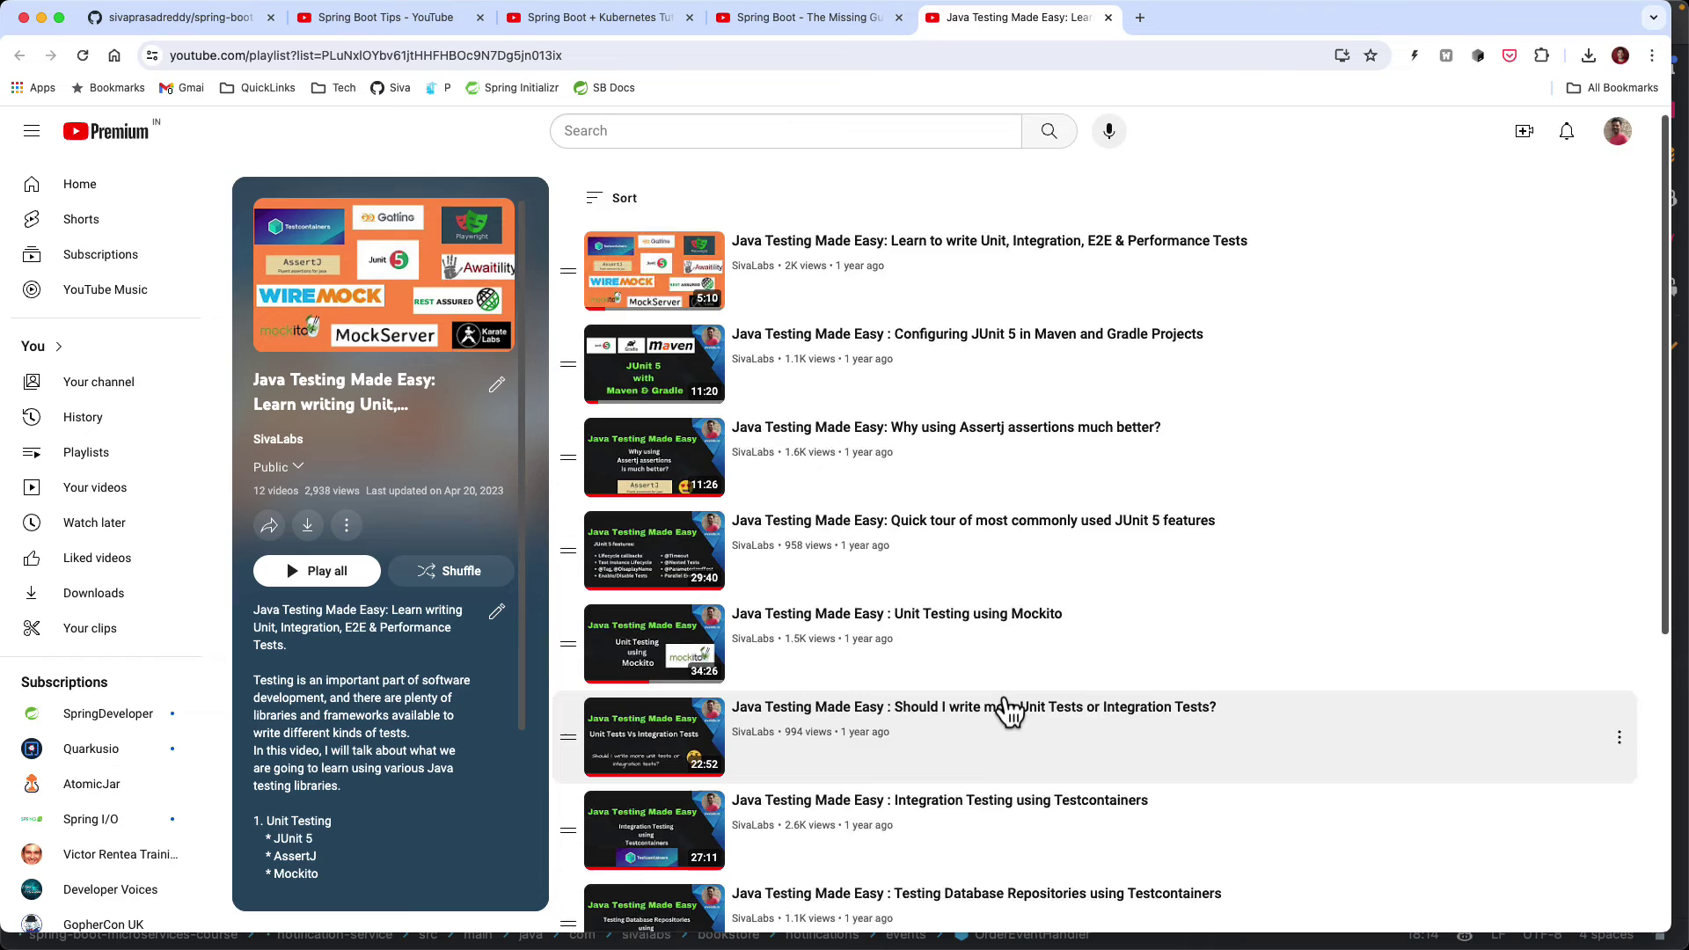
pyautogui.scroll(-1, 1009, 712)
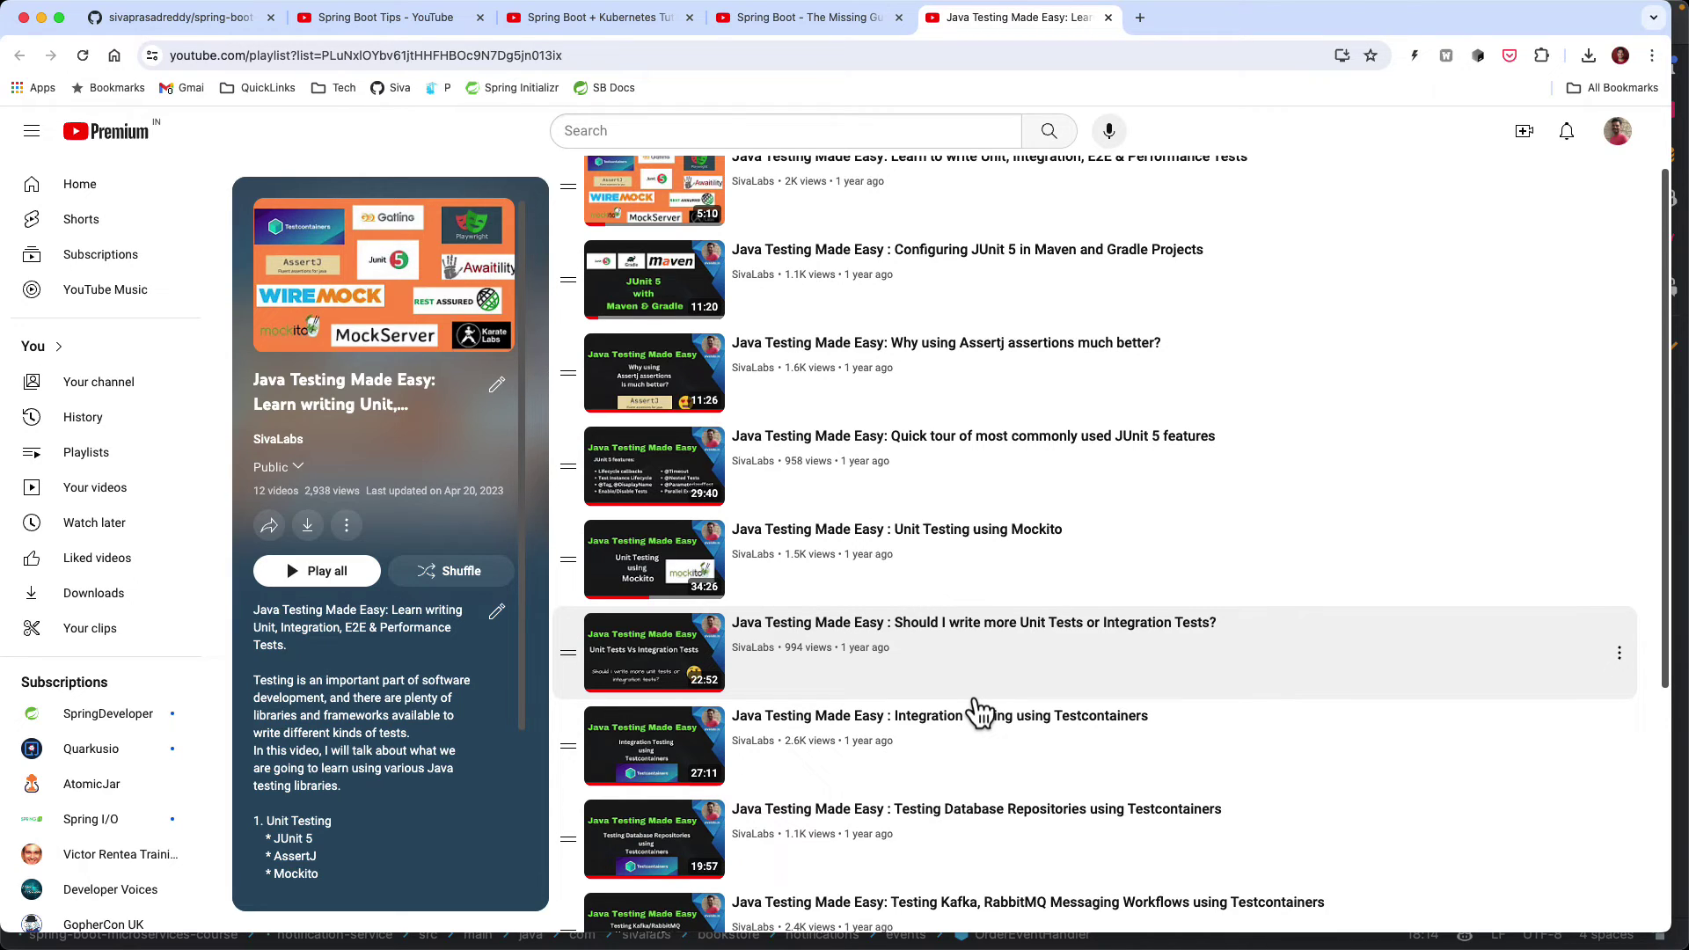
pyautogui.scroll(-3, 972, 709)
pyautogui.scroll(-1, 943, 739)
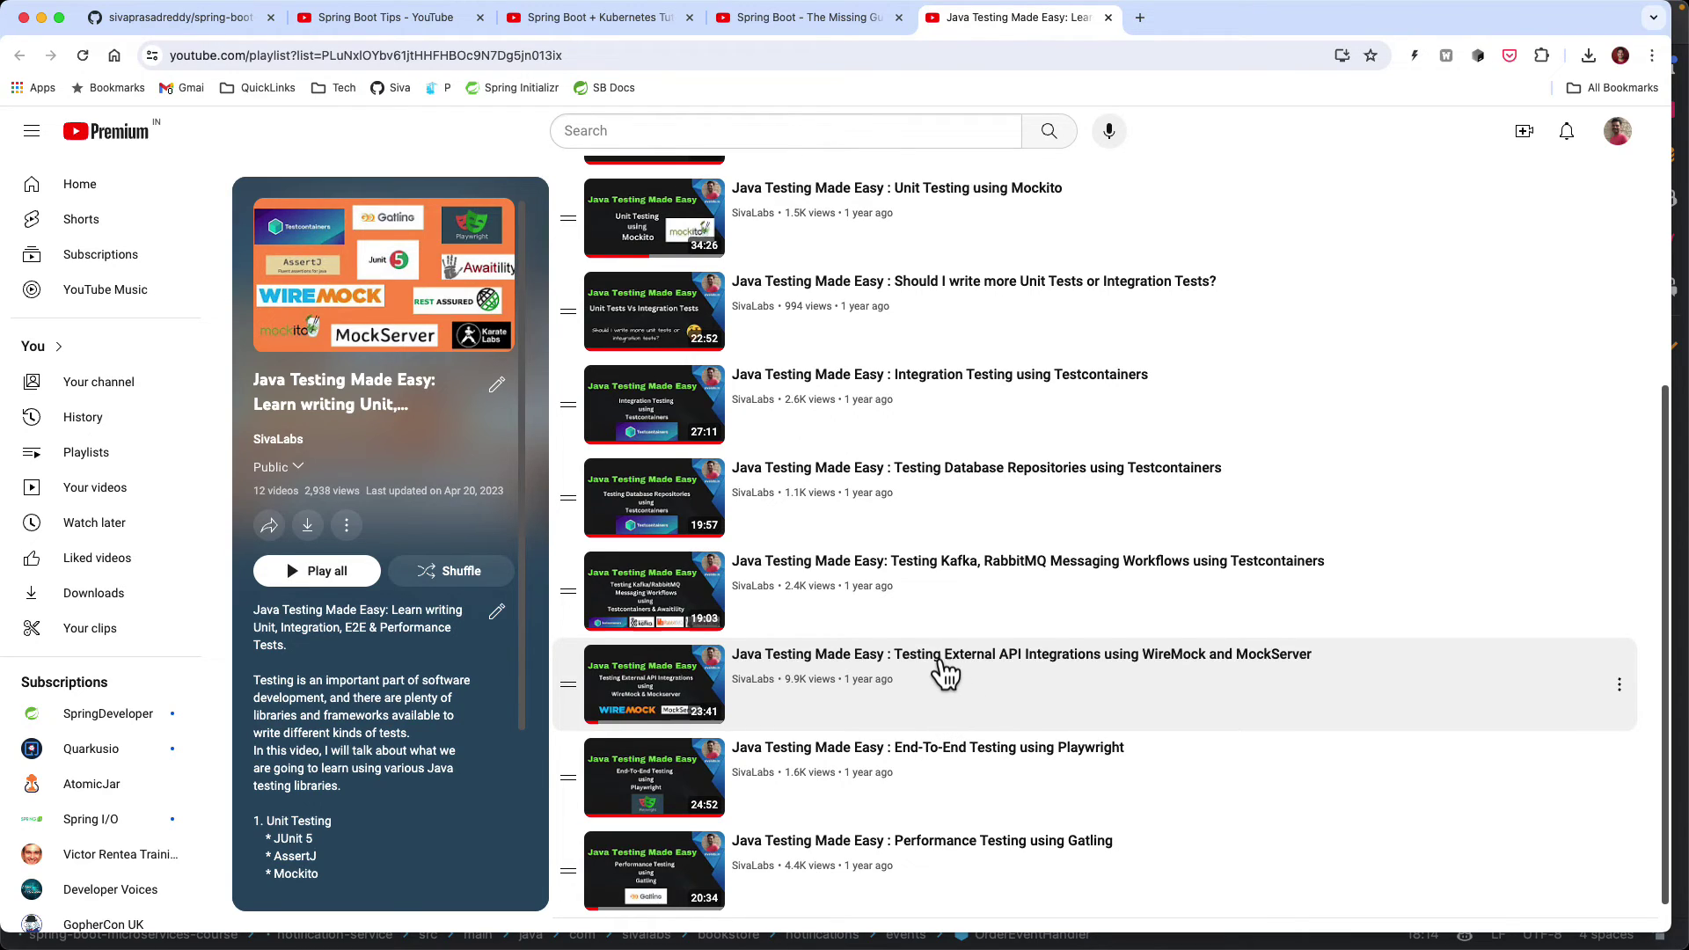
pyautogui.scroll(-1, 942, 667)
pyautogui.scroll(5, 902, 515)
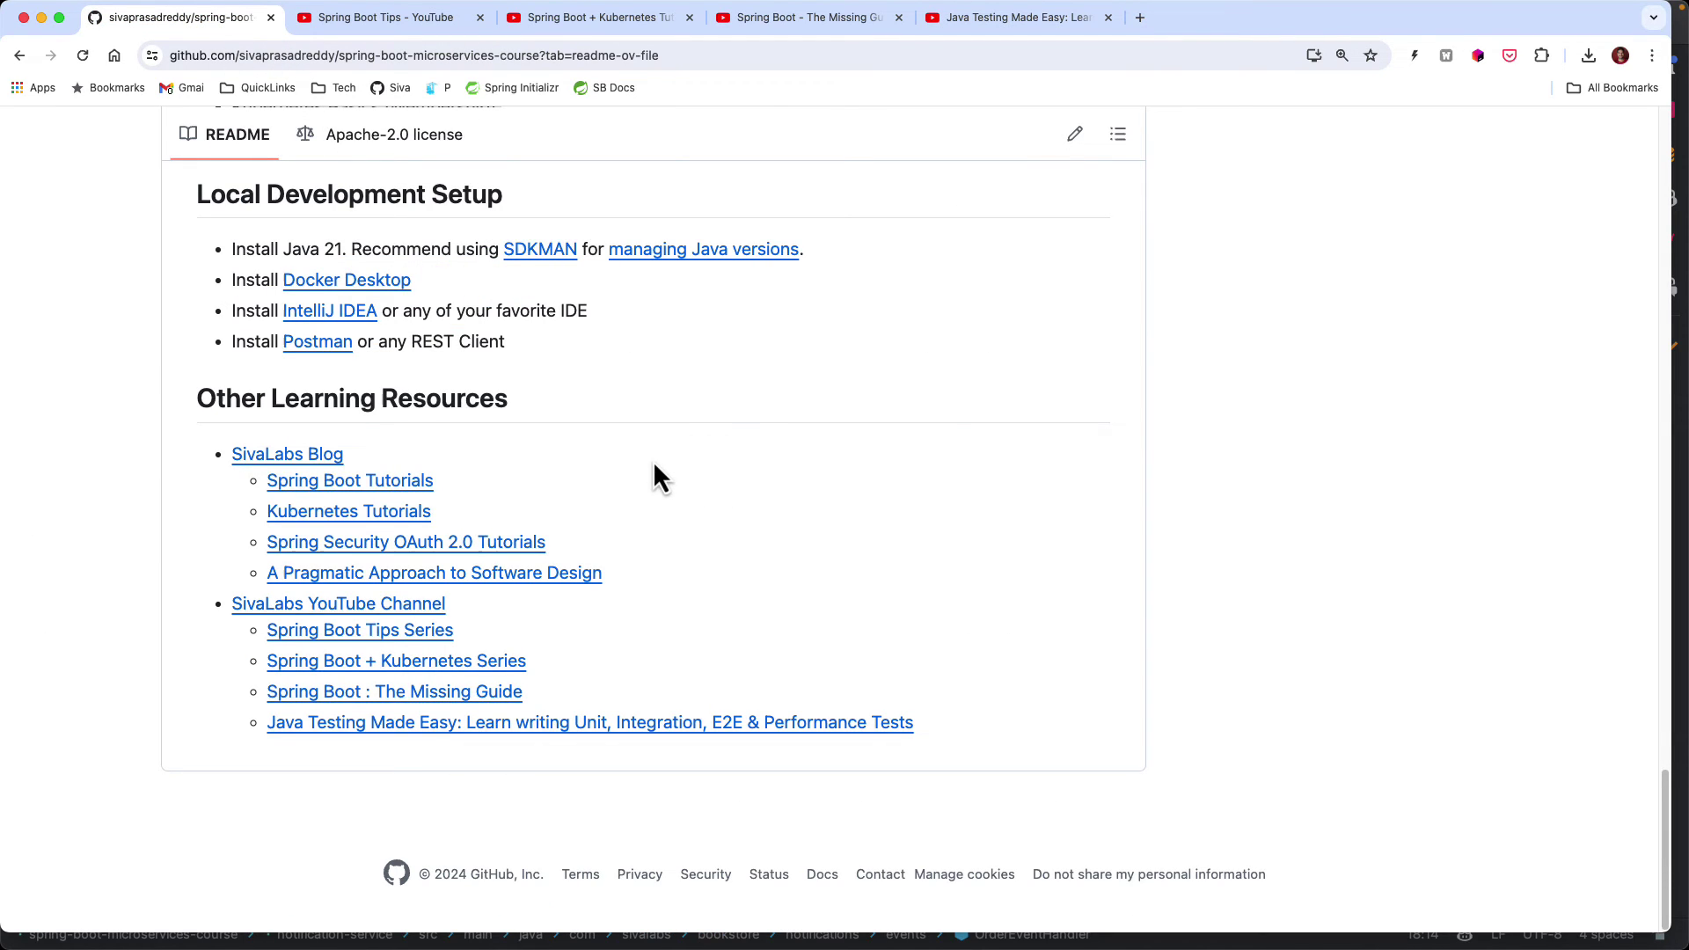
pyautogui.scroll(5, 569, 251)
pyautogui.scroll(3, 528, 212)
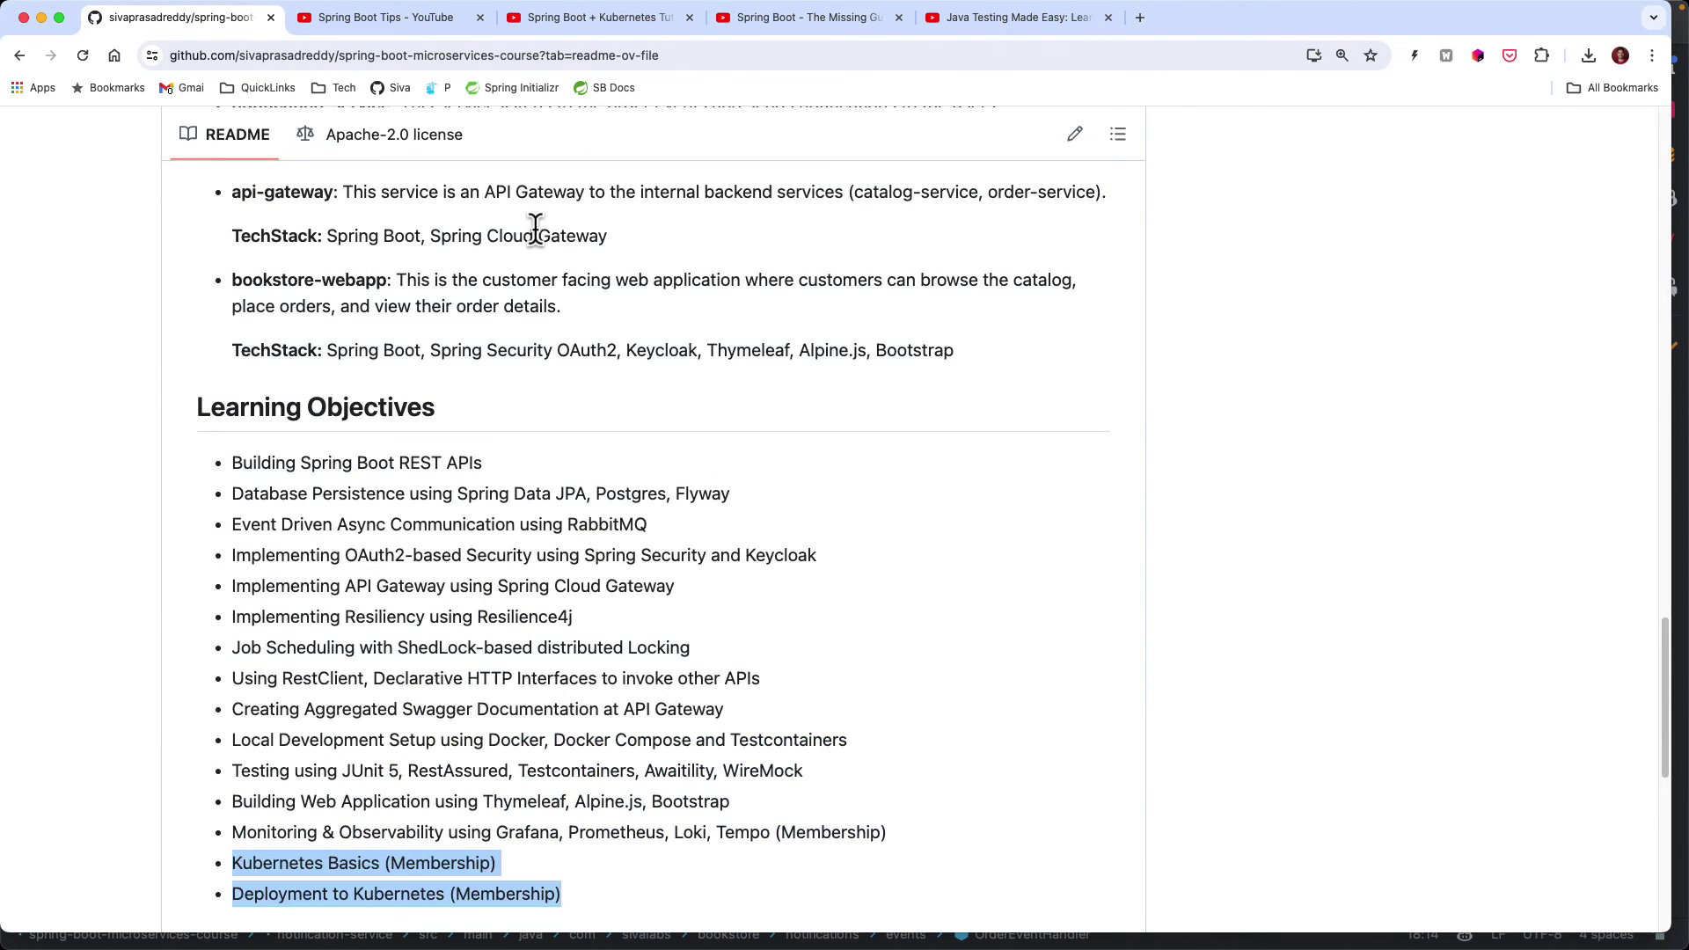
pyautogui.scroll(1, 538, 284)
pyautogui.scroll(1, 538, 284)
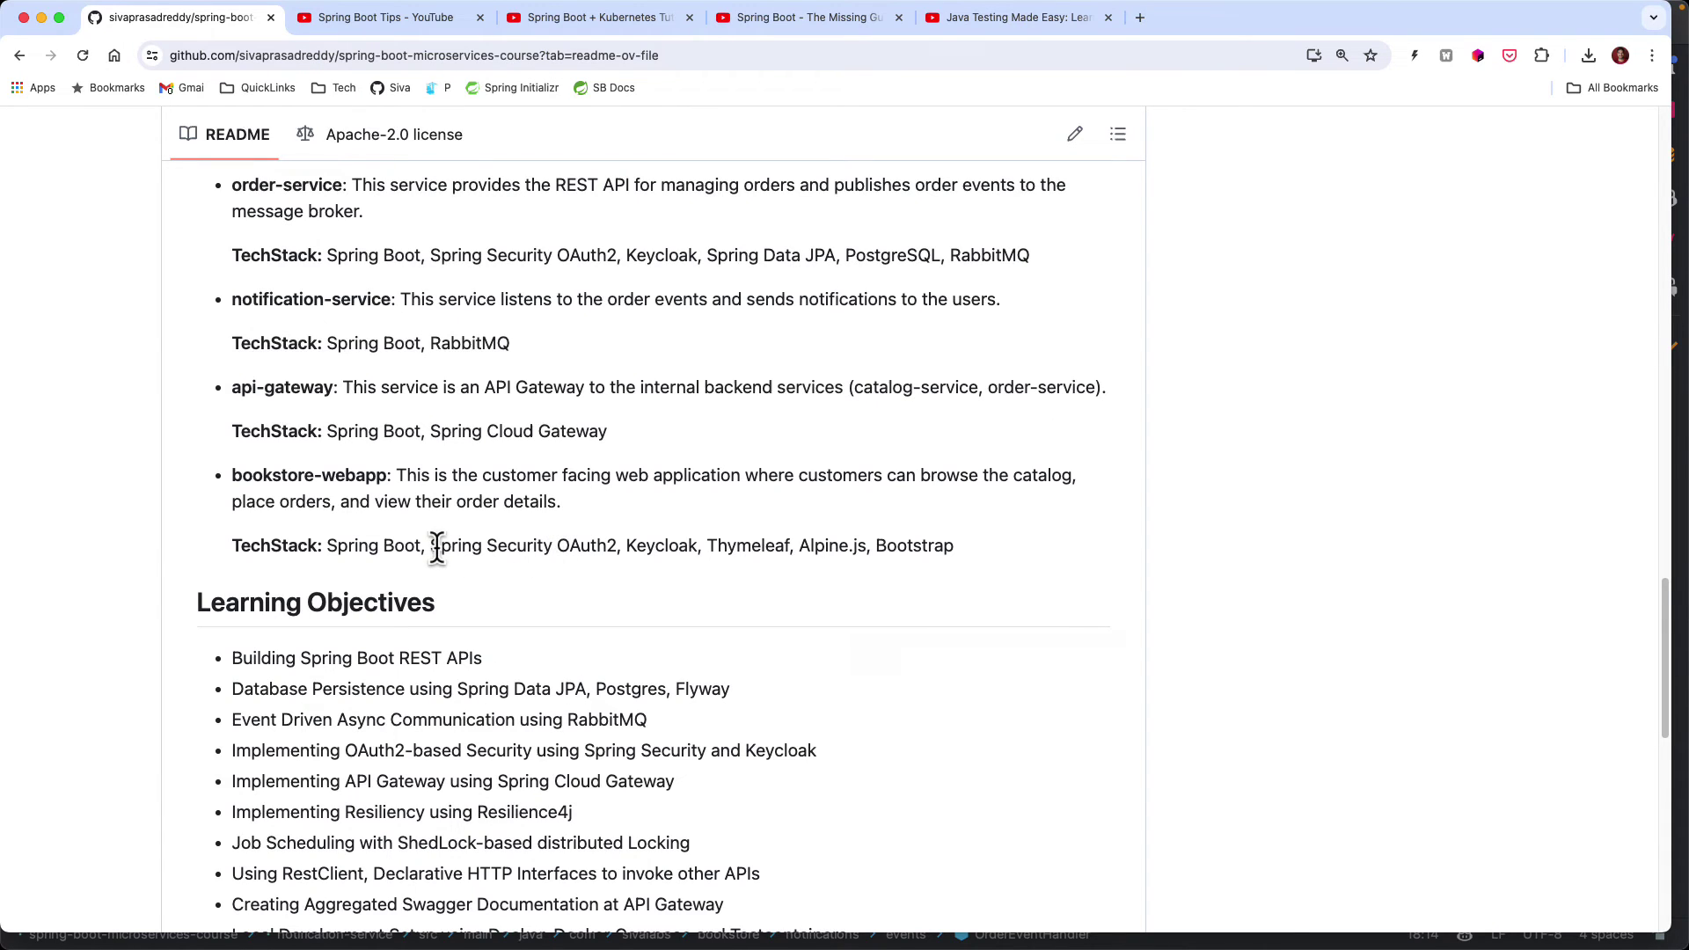
# Highlight 'Spring Security OAuth2' in the webapp tech stack.
pyautogui.moveTo(437, 545); pyautogui.dragTo(619, 544)
pyautogui.scroll(-5, 614, 600)
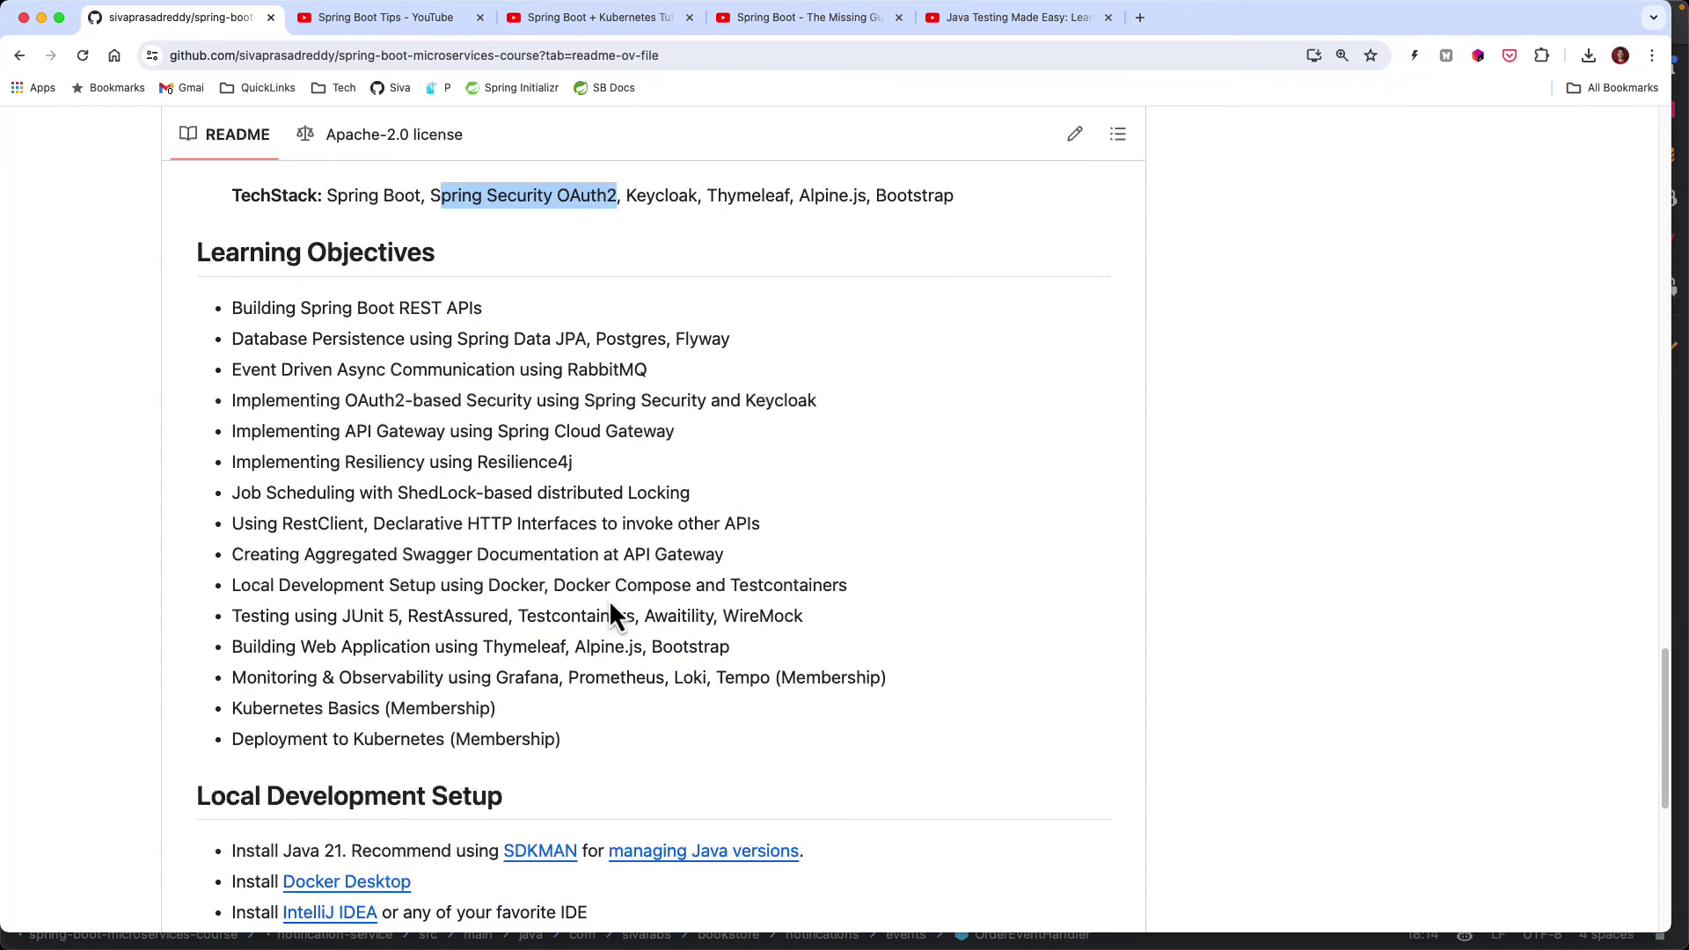
pyautogui.scroll(-5, 580, 627)
pyautogui.scroll(-2, 521, 653)
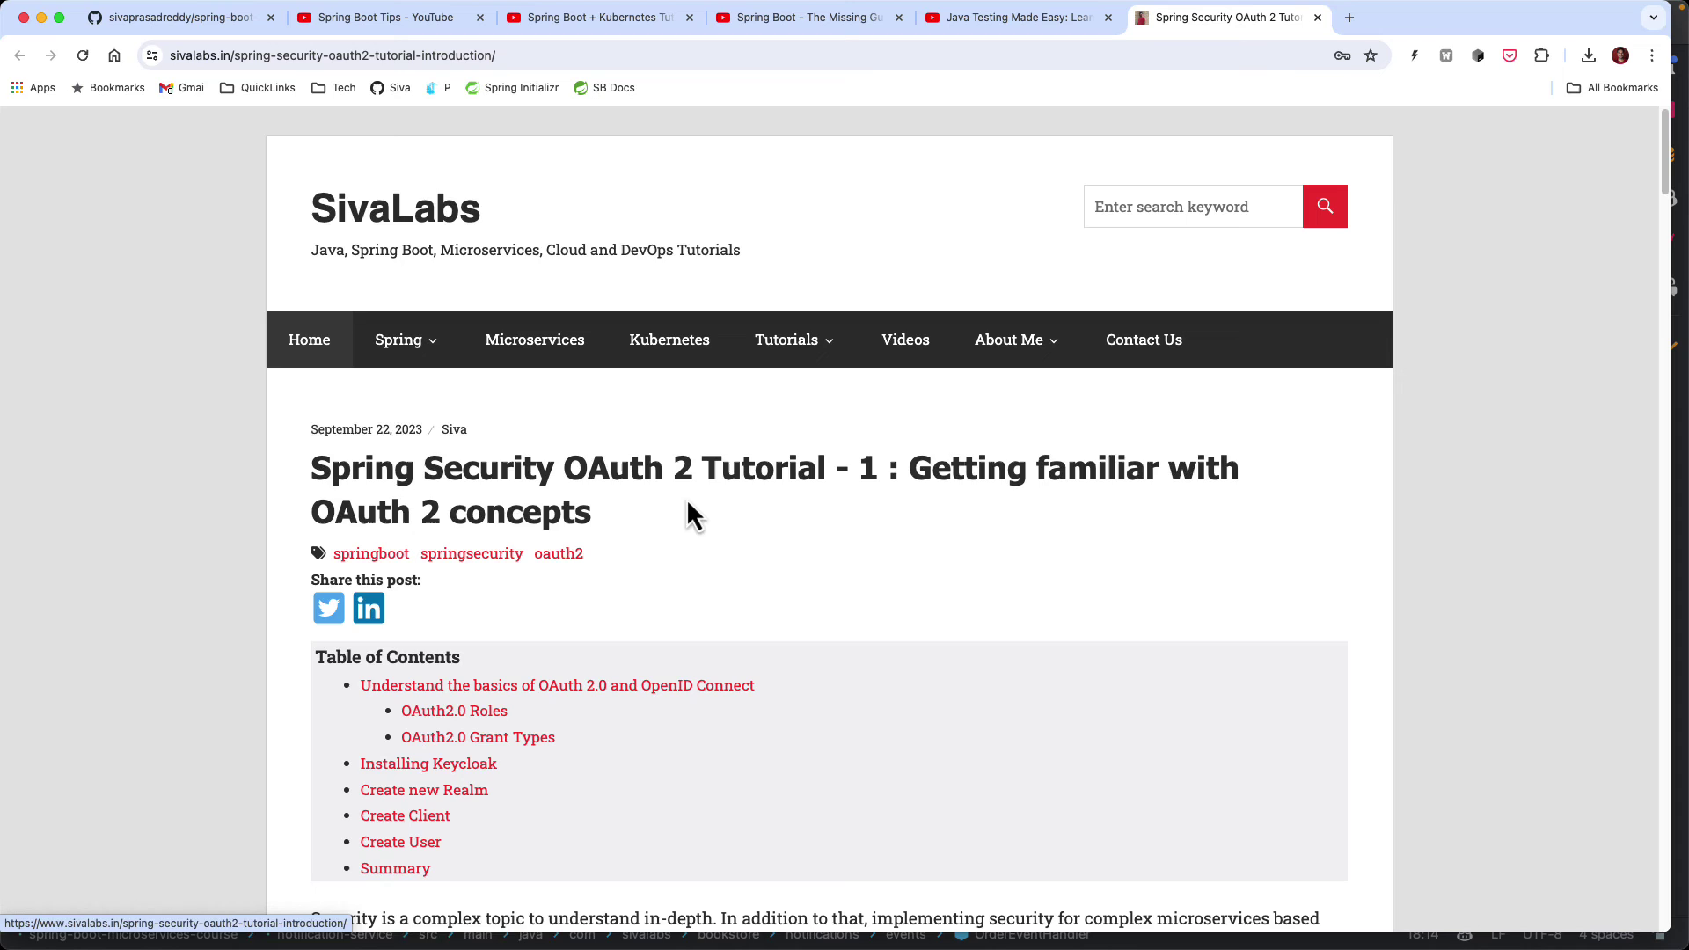
pyautogui.scroll(-3, 726, 581)
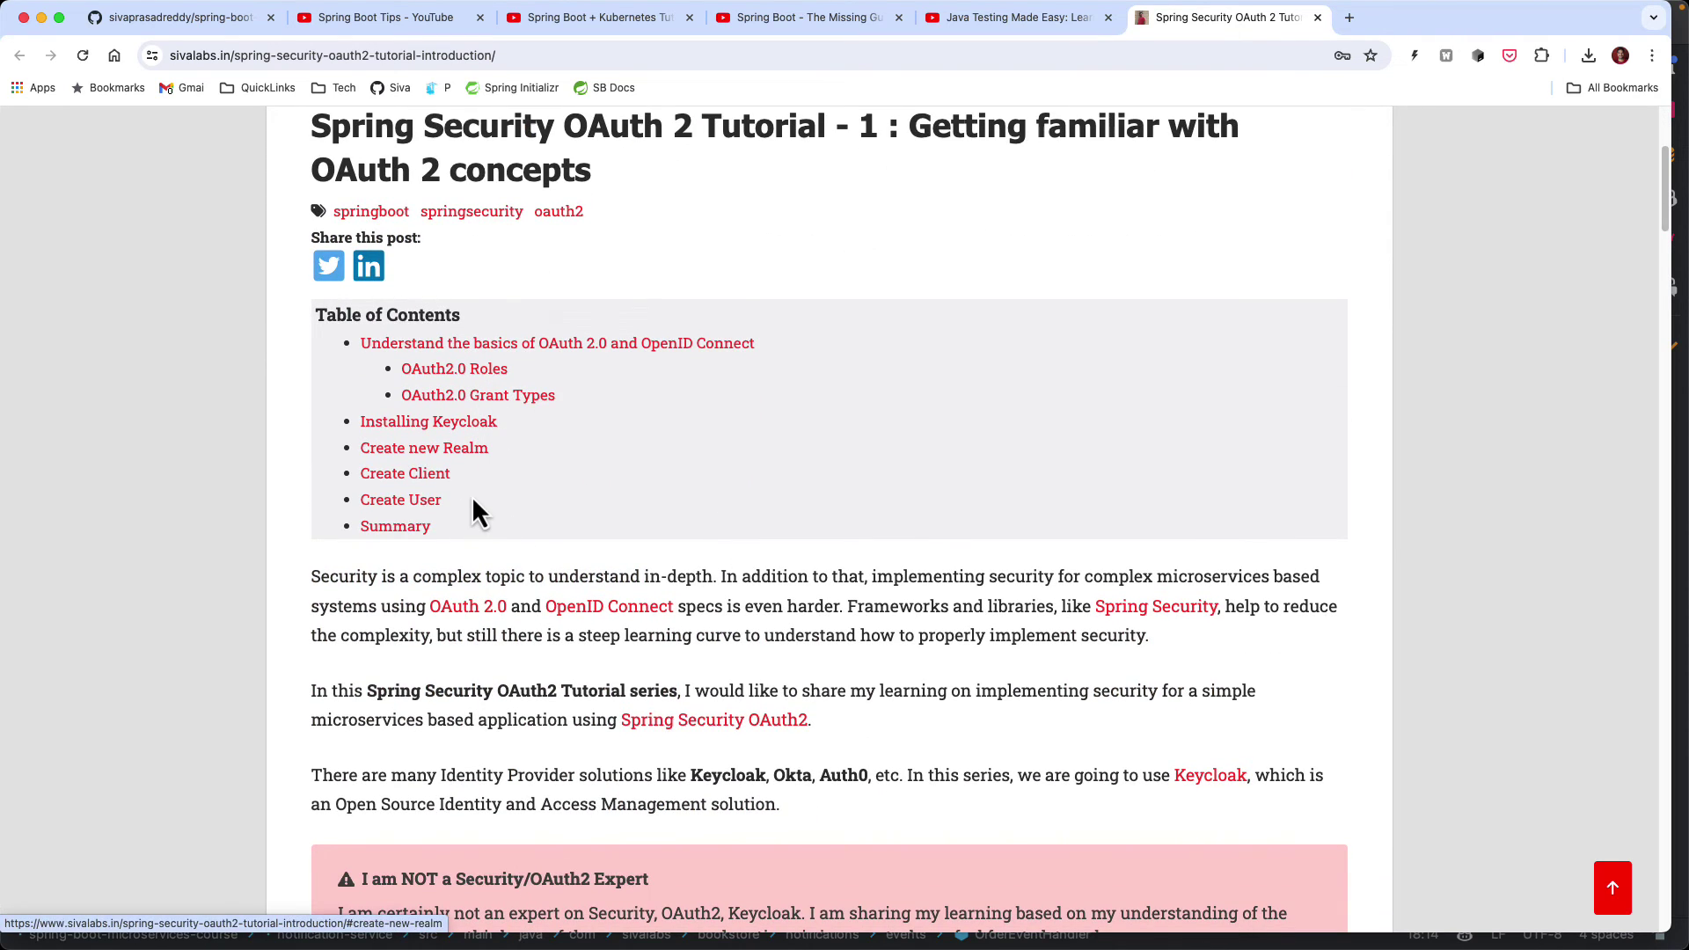
pyautogui.scroll(-3, 699, 561)
pyautogui.scroll(-5, 737, 581)
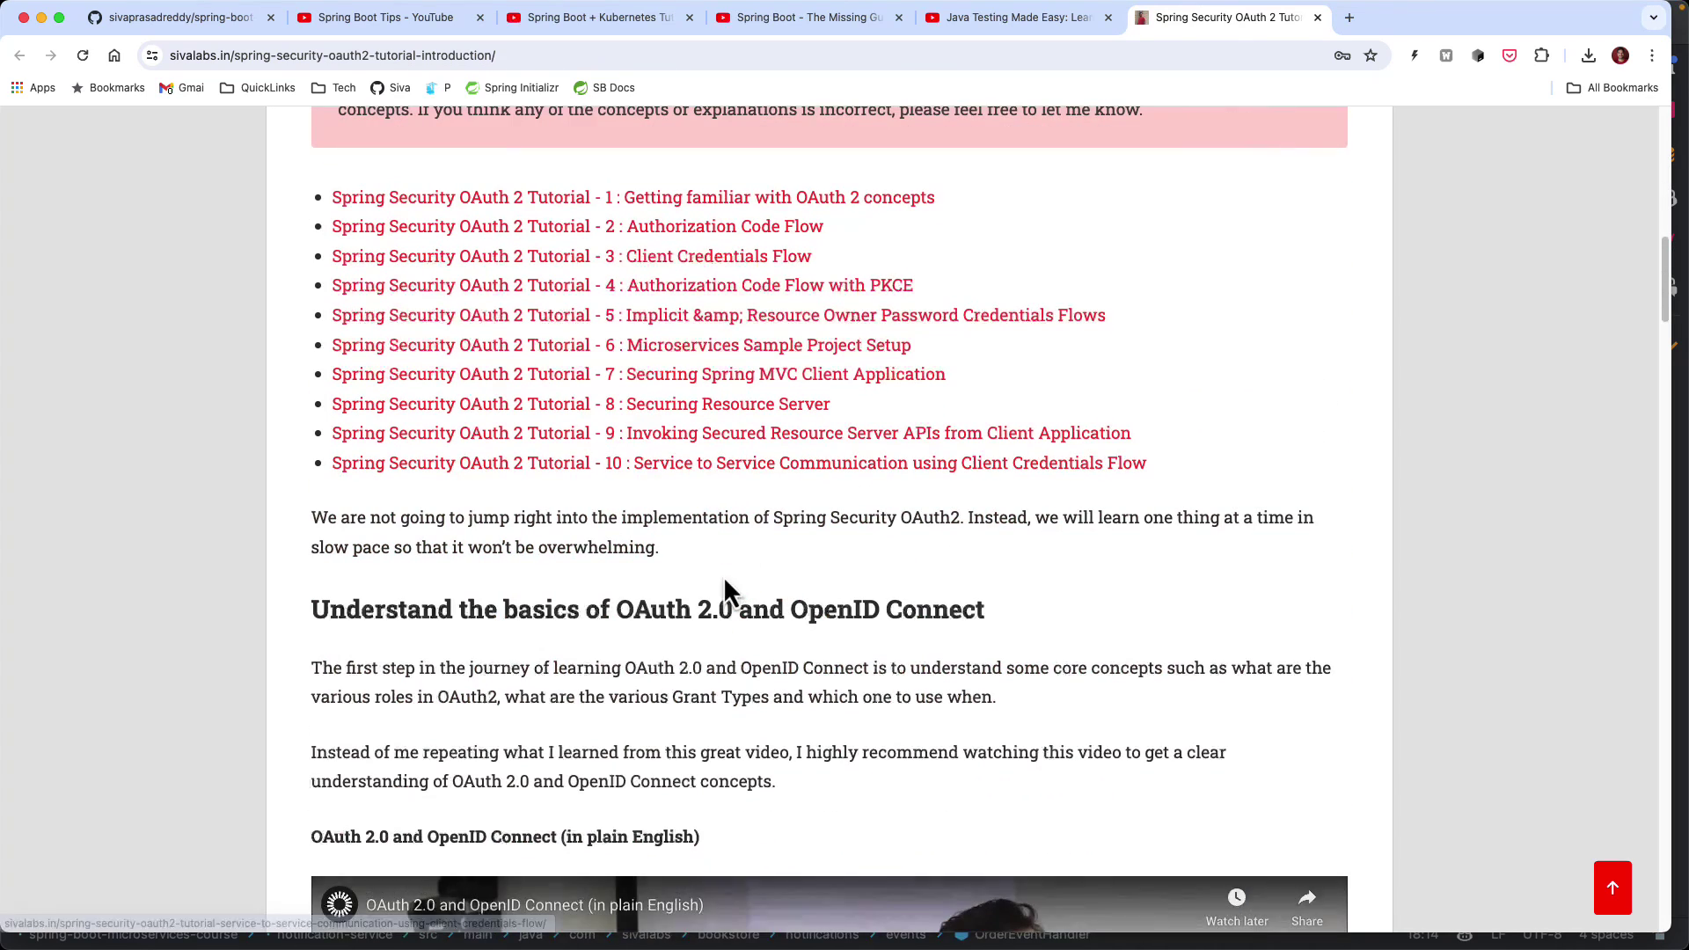
pyautogui.scroll(1, 763, 461)
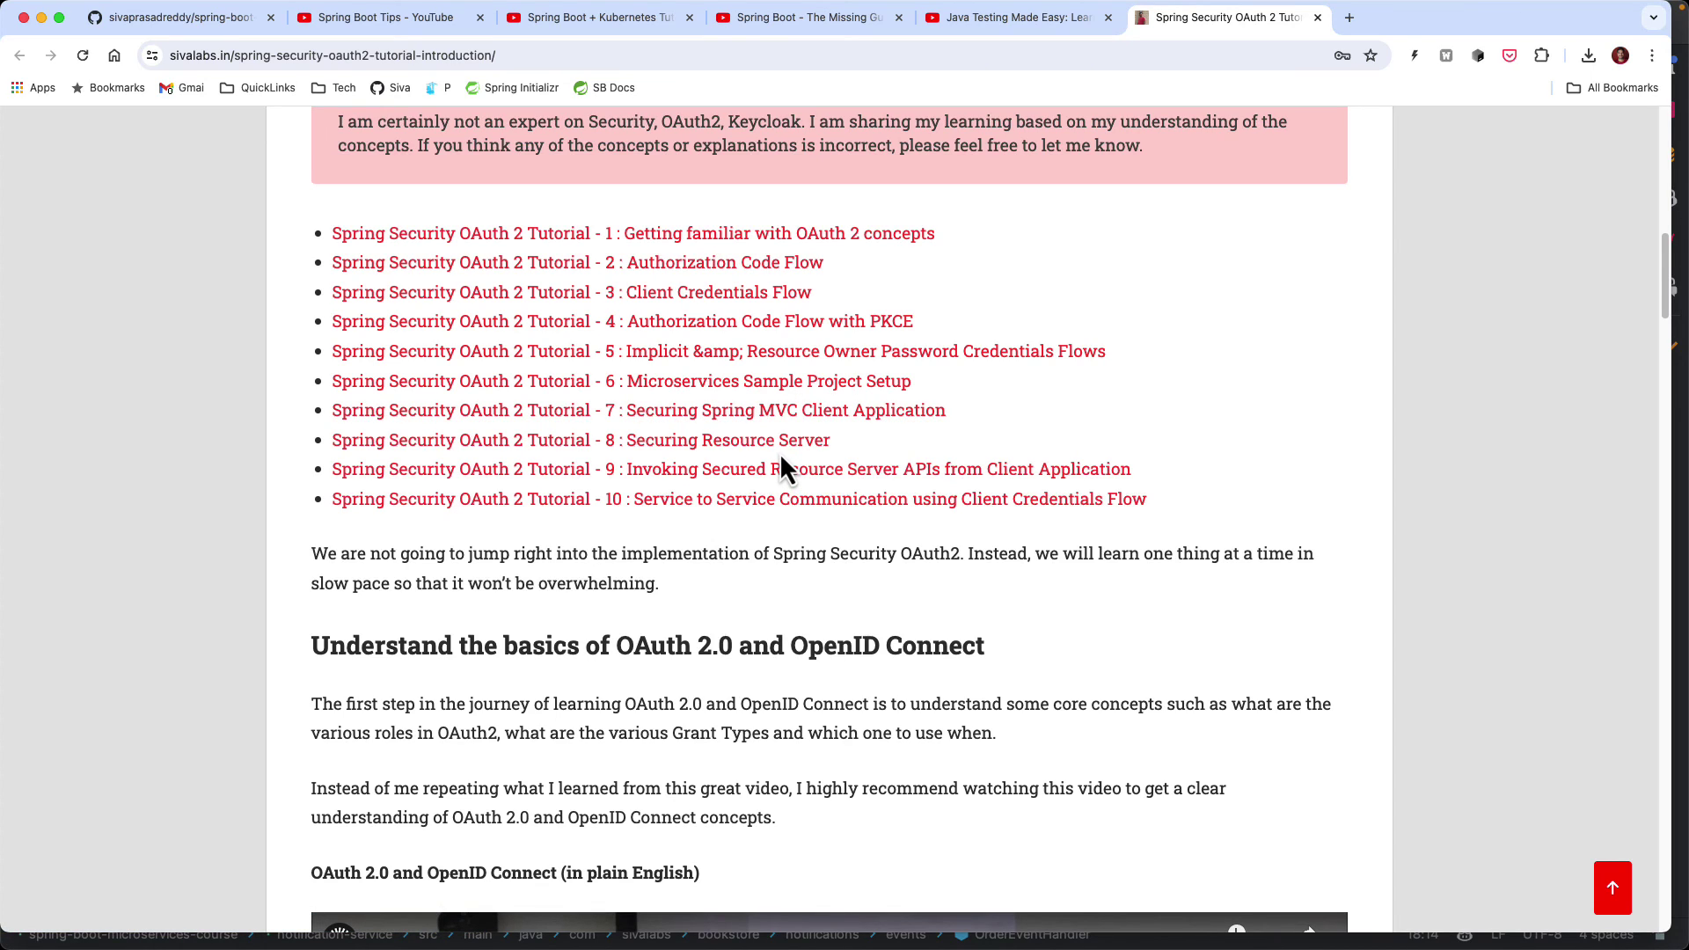
# Switch to the first browser tab with the GitHub course README.
pyautogui.click(233, 23)
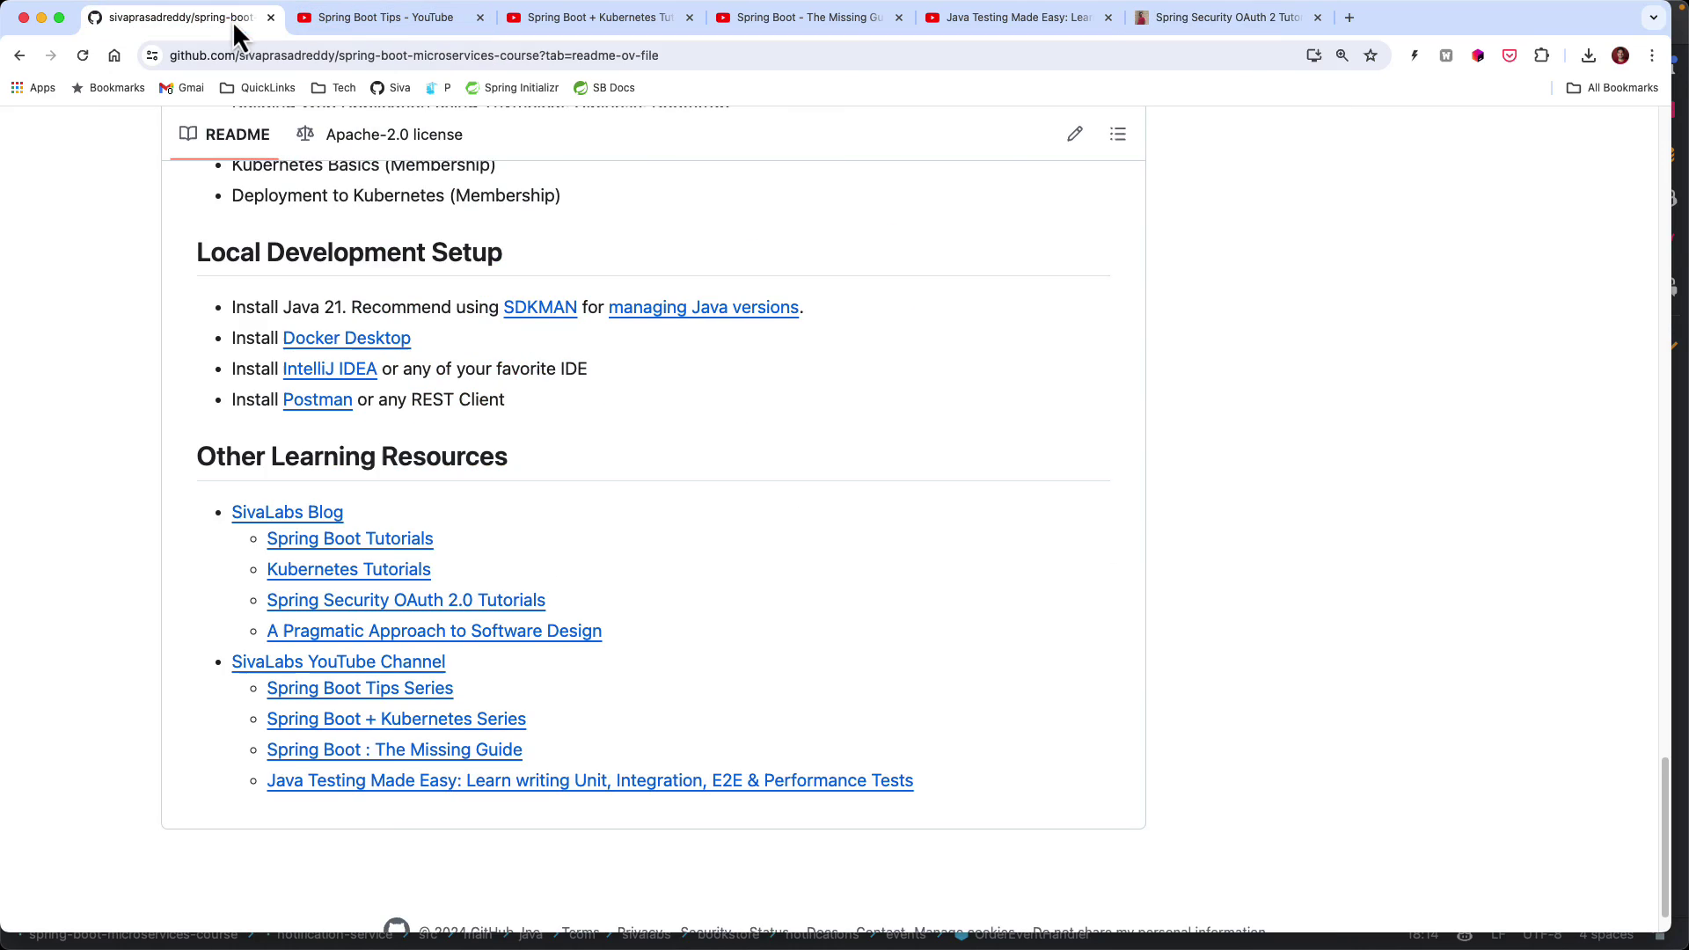